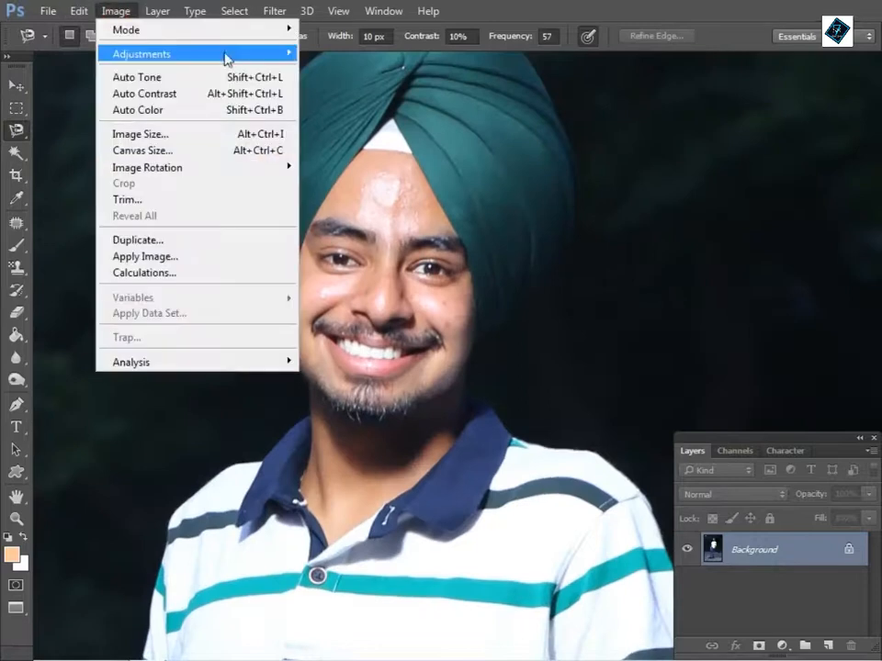
Step: Trace the man's outline with the Magnetic Lasso from the turban's top past the face and shoulder, down the hanging arm to the hand
left_click_drag(300, 93, 310, 252)
left_click(435, 185)
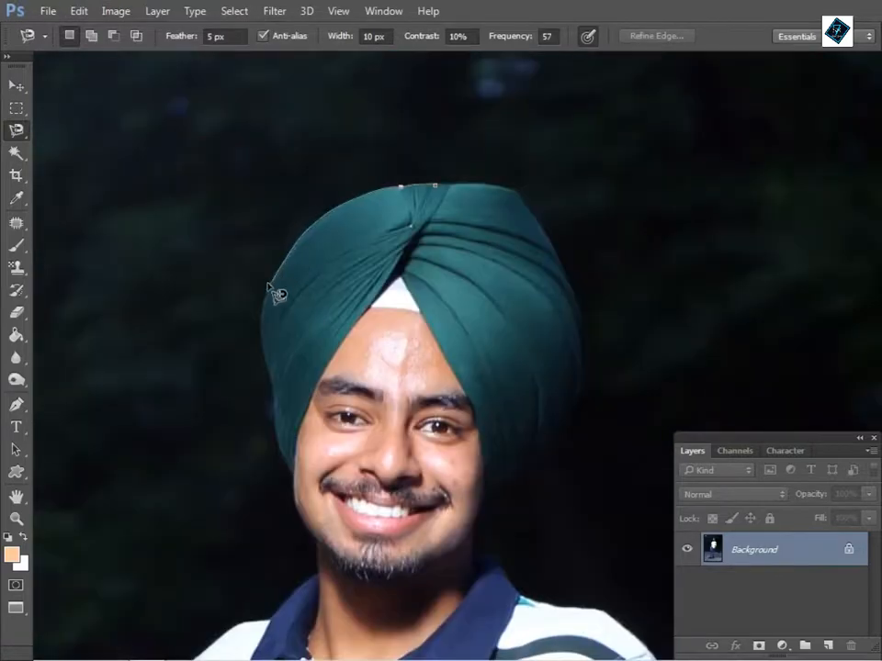
left_click_drag(287, 445, 358, 141)
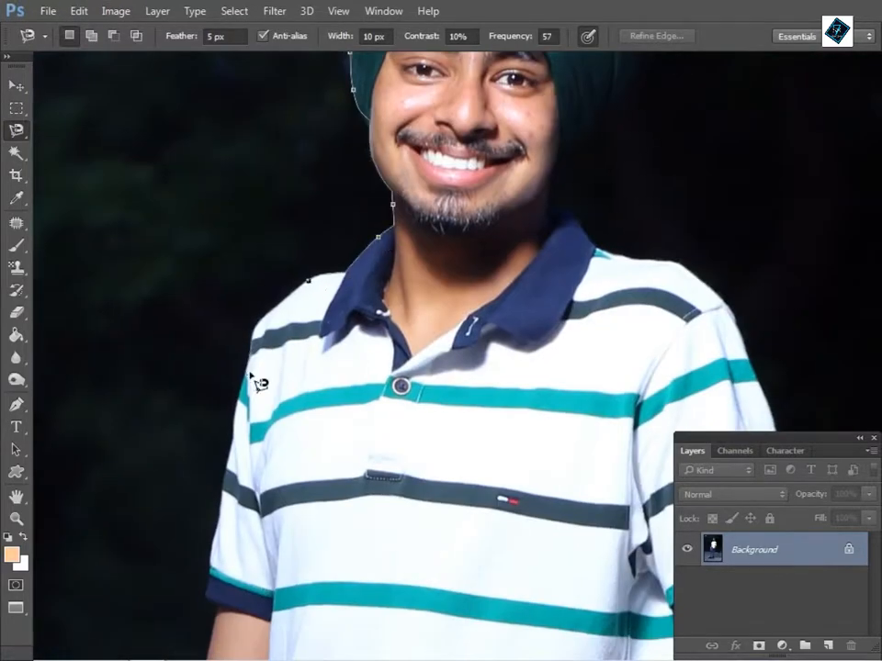
left_click_drag(221, 496, 301, 138)
left_click_drag(273, 401, 402, 164)
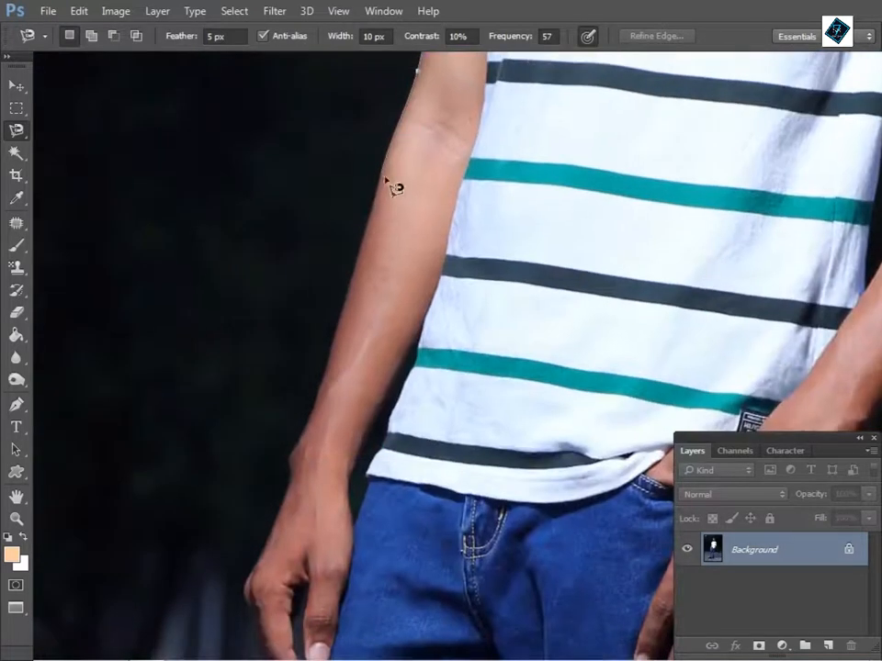
left_click_drag(304, 509, 267, 150)
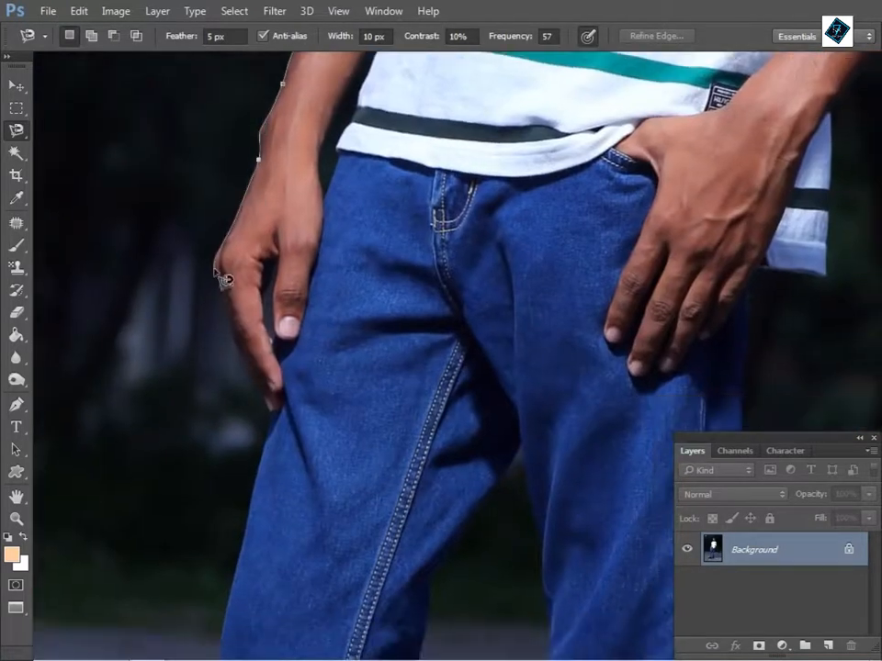
Step: Remove the misplaced anchor points at the hanging hand, continuing the lasso outline down the outer leg and around the shoe
key("BackSpace")
key("BackSpace")
scroll(259, 402, "down", 10)
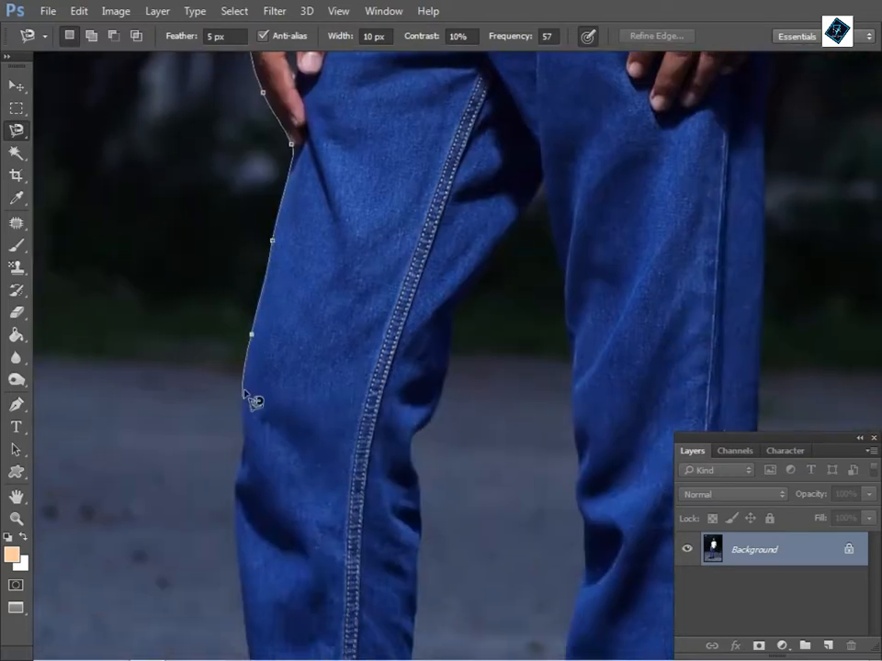
scroll(322, 361, "down", 5)
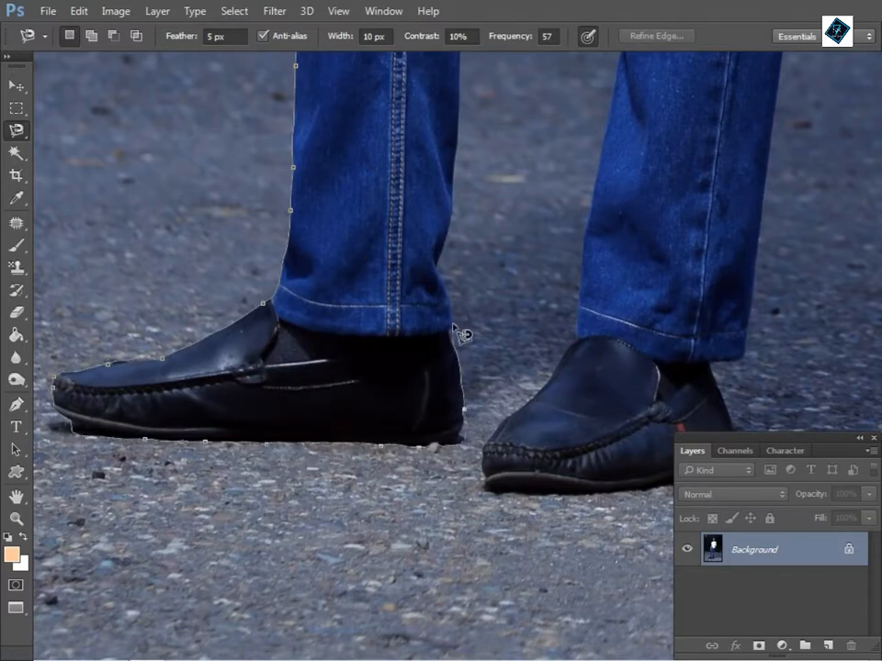
Step: Continue the lasso outline up the inner leg to the crotch, down the other inner leg and around the second shoe
scroll(464, 122, "up", 6)
scroll(402, 132, "up", 5)
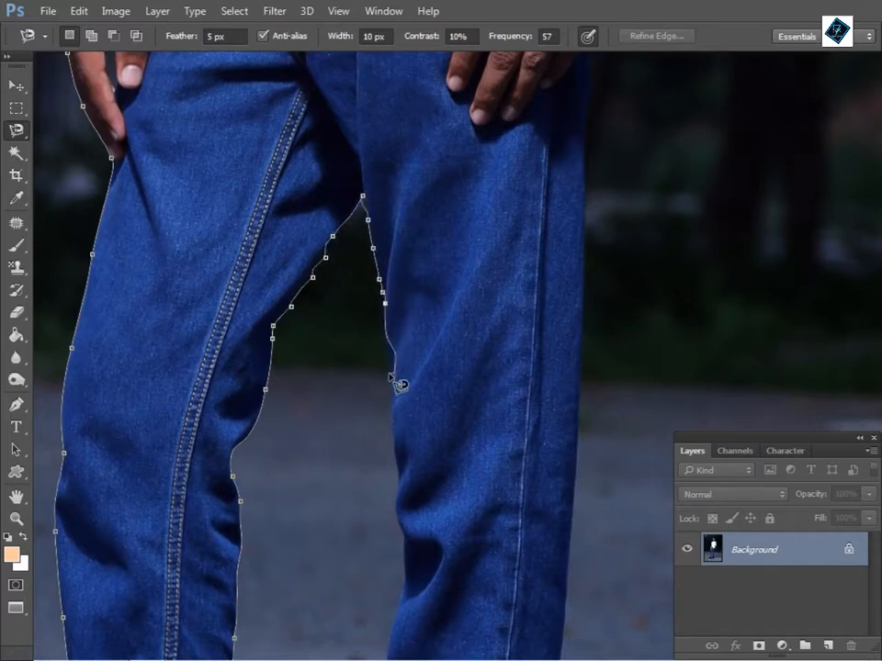
left_click_drag(402, 385, 347, 219)
left_click_drag(336, 494, 273, 196)
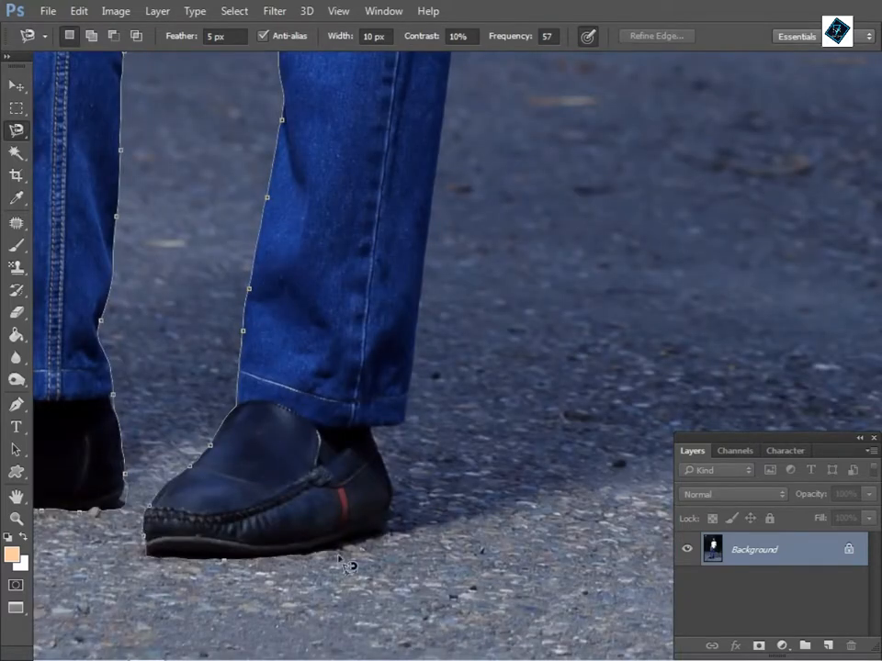
Step: Continue the lasso outline from the second shoe up the outer edge of the jeans to the shirt hem
mouse_move(450, 57)
left_mouse_down()
mouse_move(397, 222)
mouse_move(238, 581)
left_mouse_up()
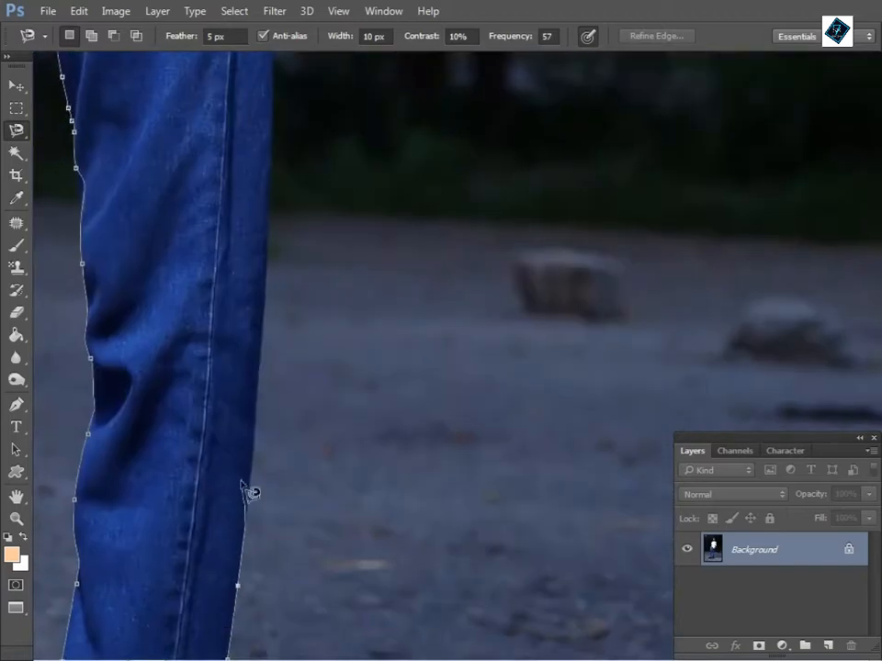
left_click_drag(266, 75, 274, 510)
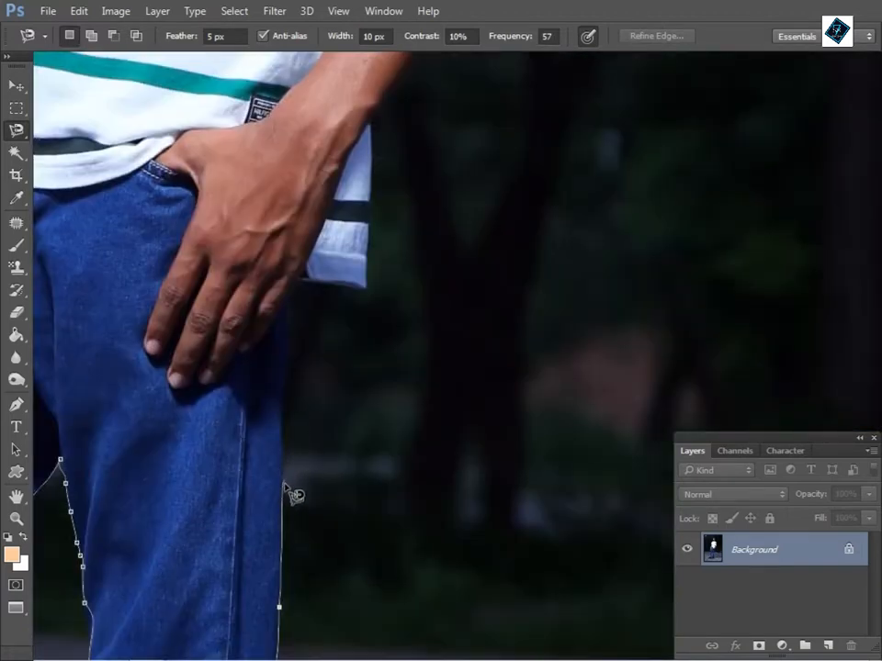
left_click(299, 283)
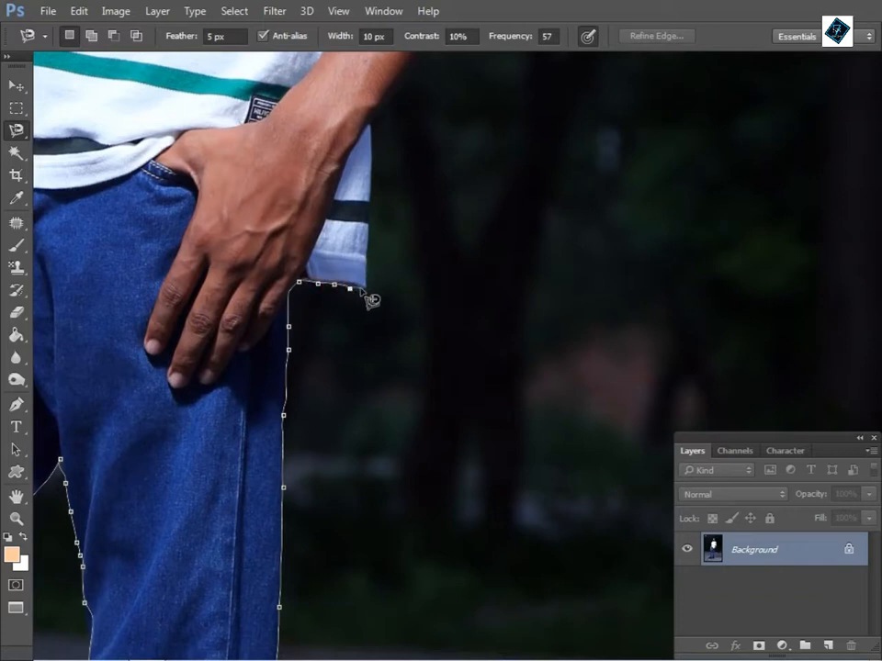
Step: Extend the lasso outline along the shirt hem and bent forearm to the elbow, removing the stray anchor points below it
mouse_move(372, 109)
left_mouse_down()
mouse_move(26, 602)
mouse_move(138, 482)
left_mouse_up()
left_click(344, 439)
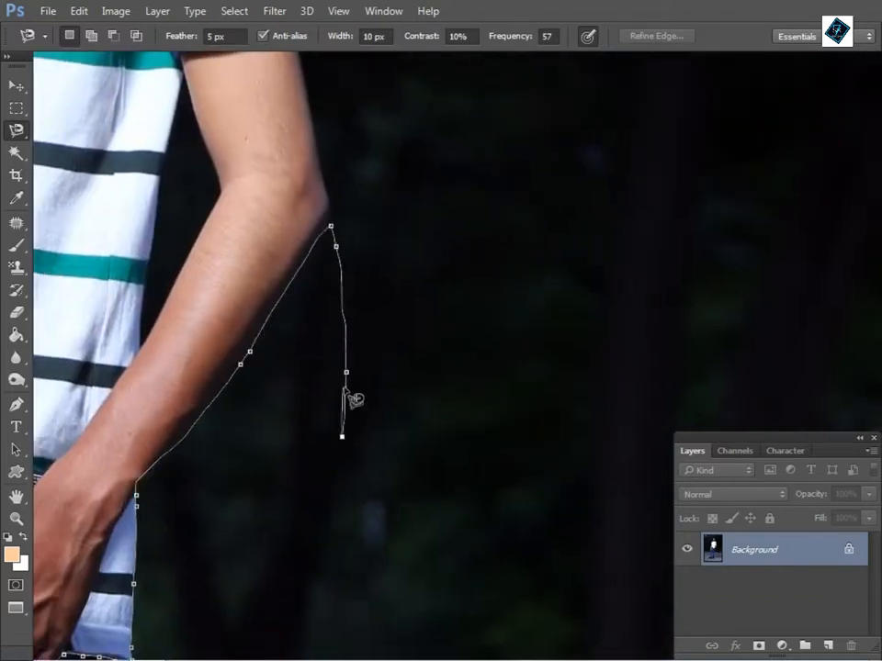
key("Delete")
key("Delete")
key("Delete")
key("Delete")
key("Delete")
Step: Trace the upper arm, shoulder, neck and turban, closing the lasso selection at its starting point
left_click_drag(305, 98, 380, 514)
left_click_drag(178, 87, 444, 496)
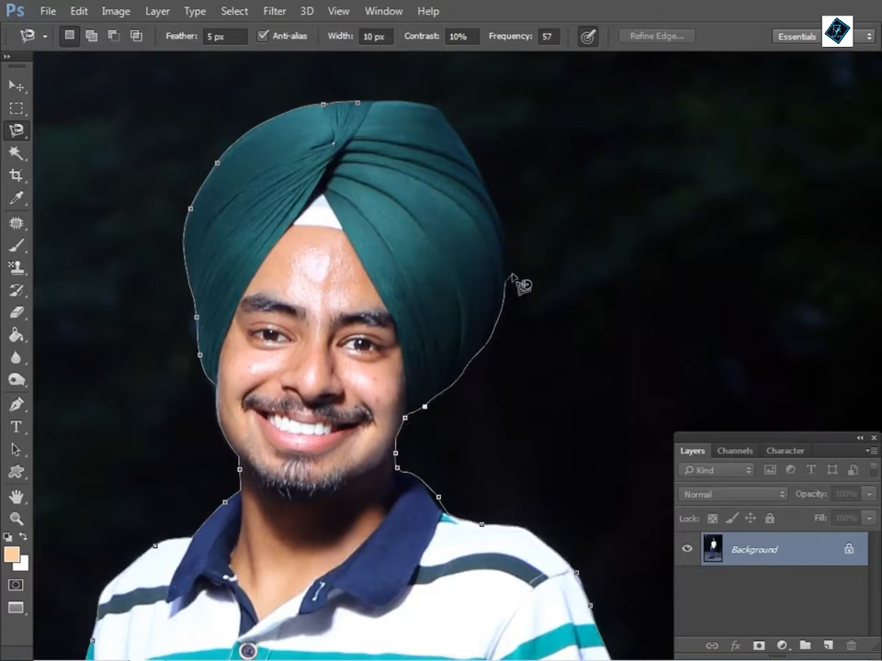
left_click(358, 103)
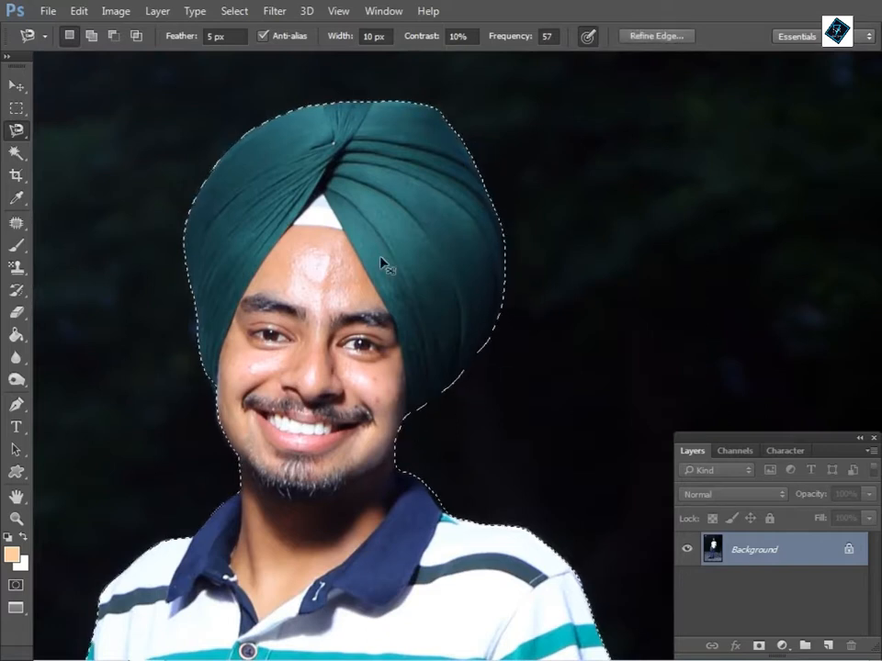
Step: Copy the selected man from the photo onto a new layer
key("ctrl+minus")
key("ctrl+minus")
key("ctrl+minus")
key("ctrl+minus")
key("ctrl+plus")
right_click(420, 262)
left_click(473, 291)
right_click(477, 294)
left_click(523, 325)
right_click(476, 237)
left_click(527, 377)
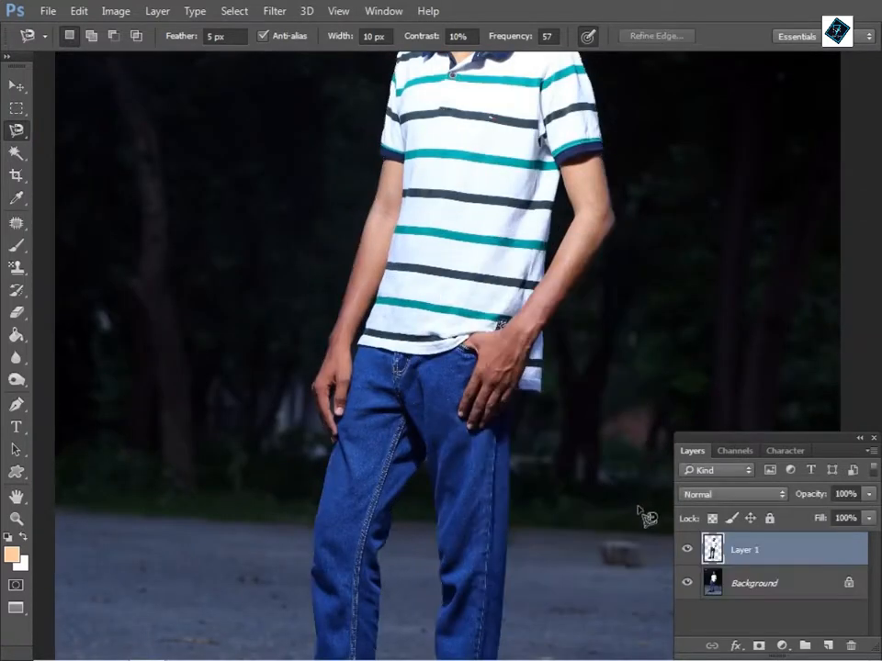
Step: Cut out the background gap between the hanging arm and the torso from the new layer, clearing the selection
key("ctrl+plus")
key("ctrl+plus")
key("ctrl+plus")
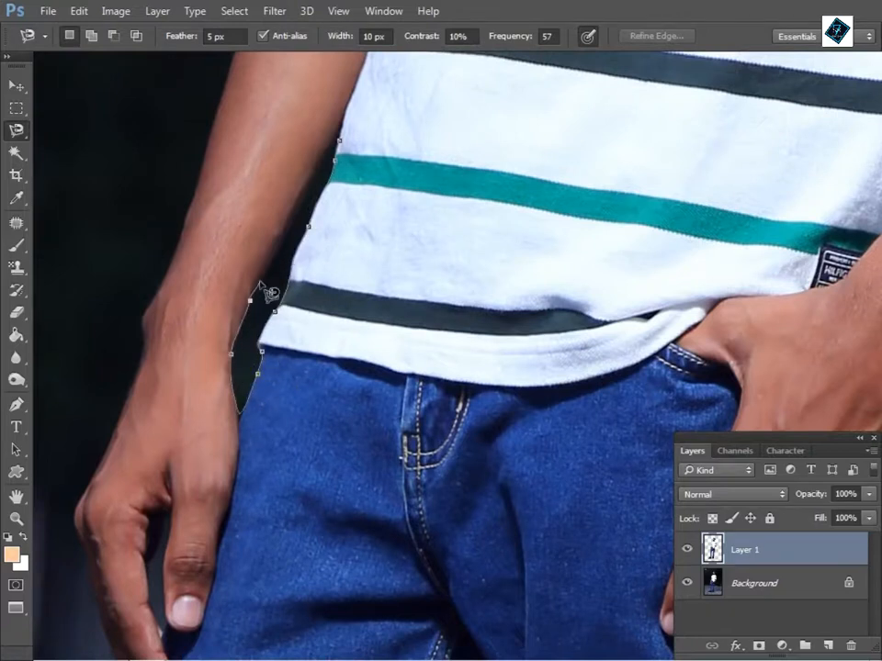
left_click(336, 142)
key("ctrl+d")
Step: Cut out the background gap between the bent arm and the shirt with the Magnetic Lasso
left_click_drag(597, 308, 261, 570)
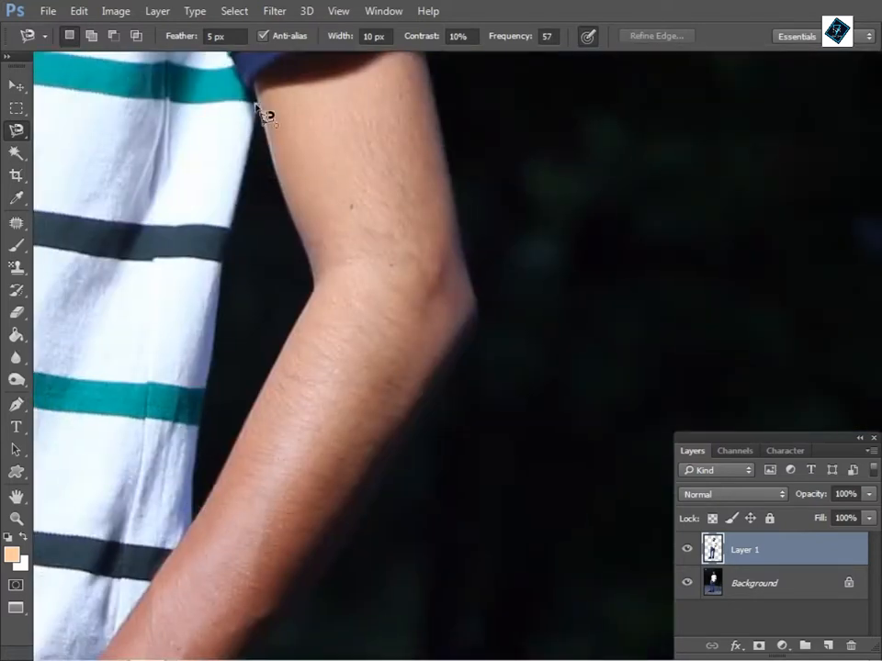
left_click(266, 118)
key("ctrl+0")
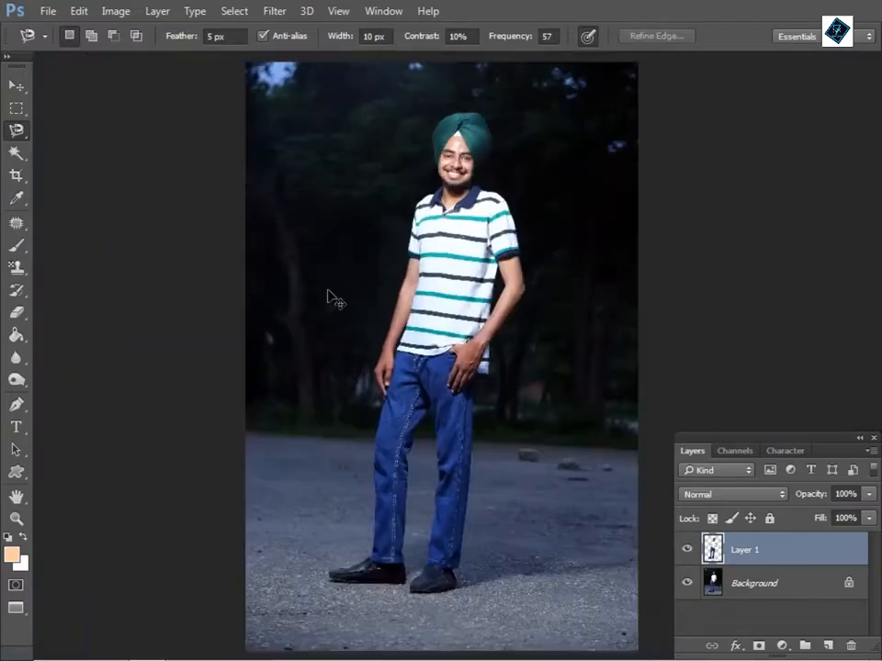
Step: Create a new document with a white background, 10 inches wide and 10 inches high
key("ctrl+n")
left_click(112, 327)
type("10")
left_click(275, 319)
left_click(266, 332)
left_click(293, 320)
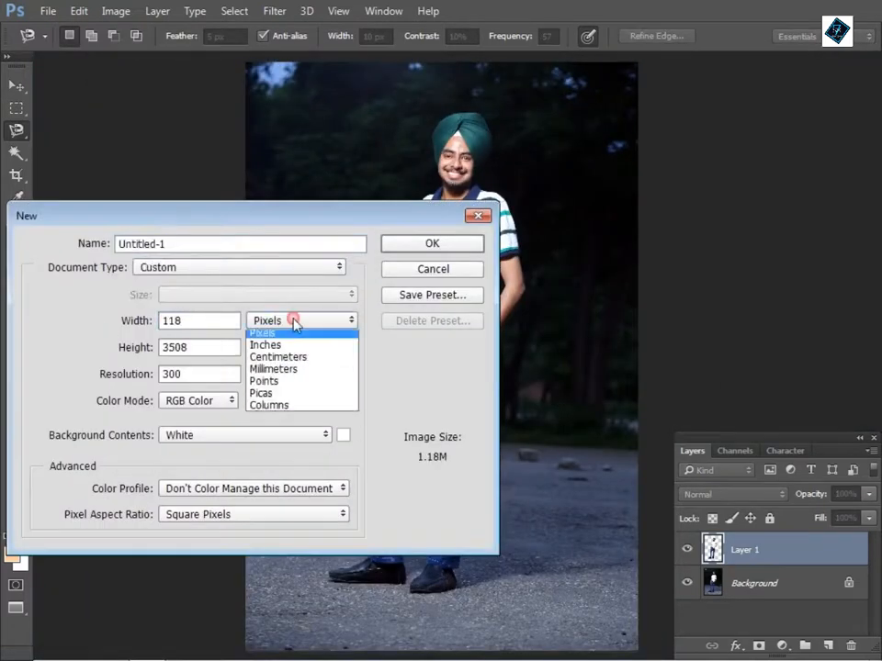
left_click(265, 345)
key("Tab")
type("10")
key("Return")
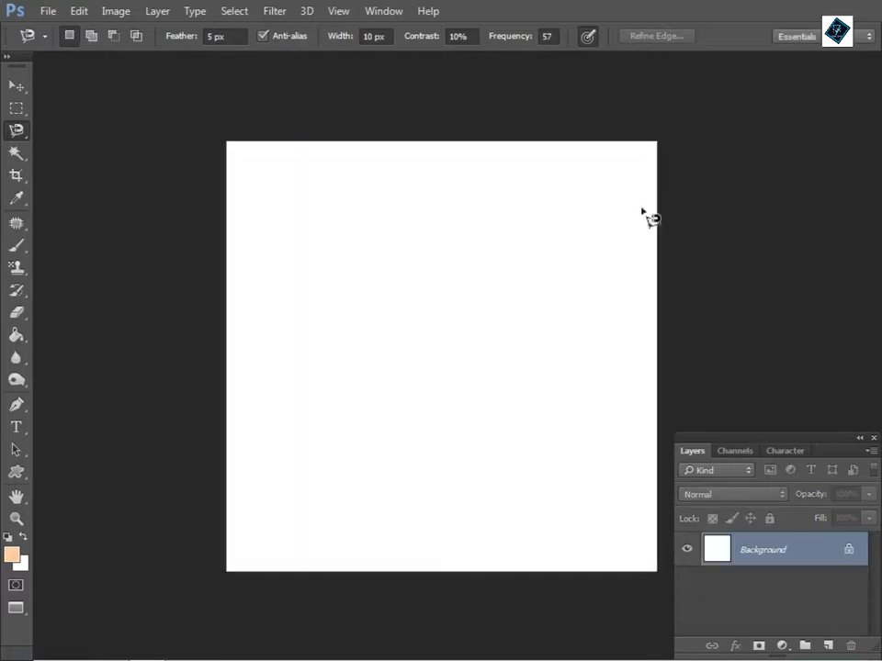
Step: Move the man's cutout layer from the photo into the new blank document
left_click(23, 89)
key("f")
key("f")
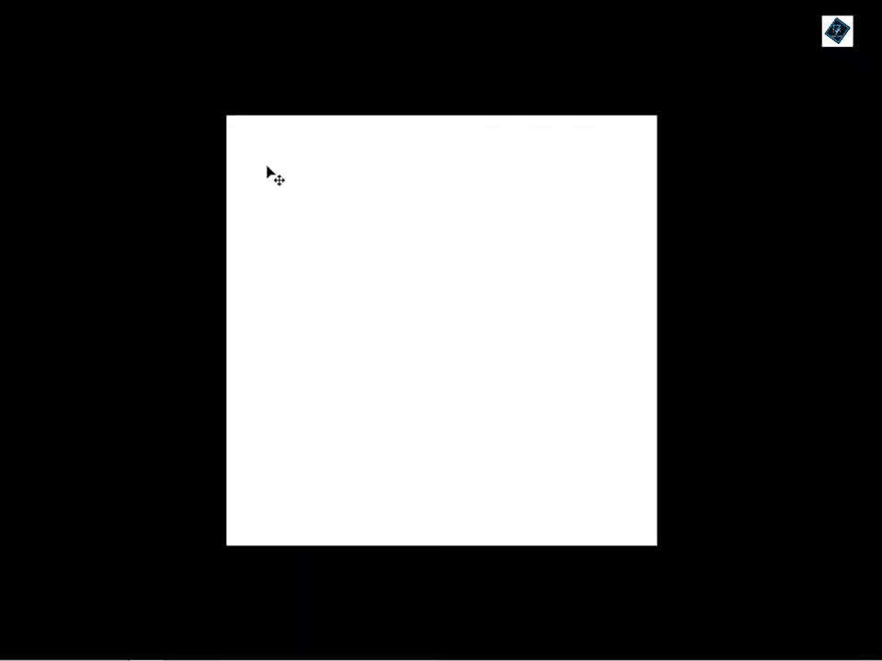
key("ctrl+Tab")
left_click_drag(427, 346, 453, 321)
Step: Scale the man's cutout to 48.19% so that it fits inside the white square canvas
key("ctrl+t")
key("ctrl+minus")
key("ctrl+minus")
key("ctrl+minus")
left_click_drag(497, 231, 469, 304)
left_click_drag(399, 472, 419, 419)
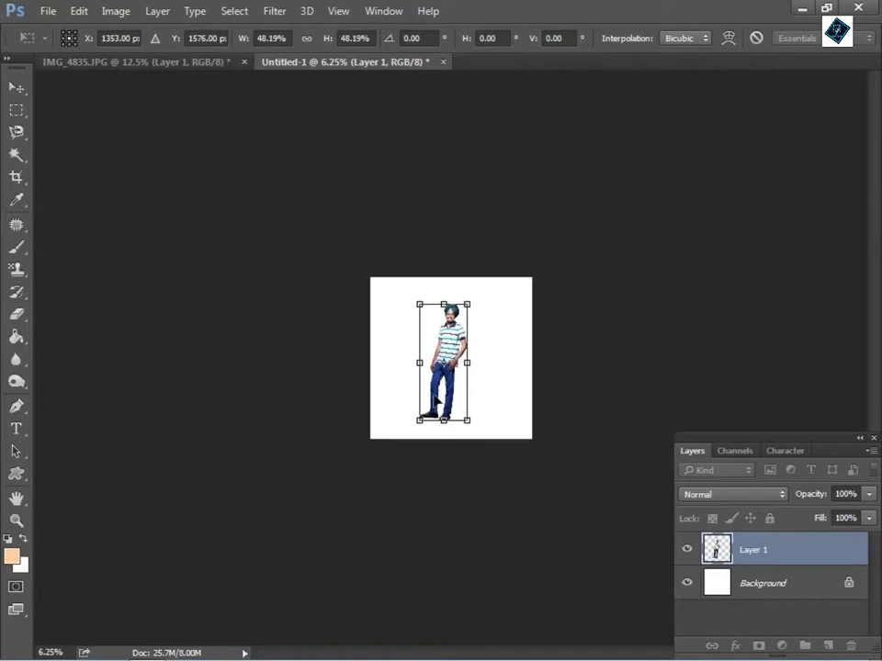
key("Return")
key("ctrl+plus")
key("ctrl+plus")
key("ctrl+plus")
key("ctrl+plus")
Step: Close the original photo IMG_4835.JPG without saving its changes
left_click(188, 63)
left_click(322, 65)
left_click(215, 65)
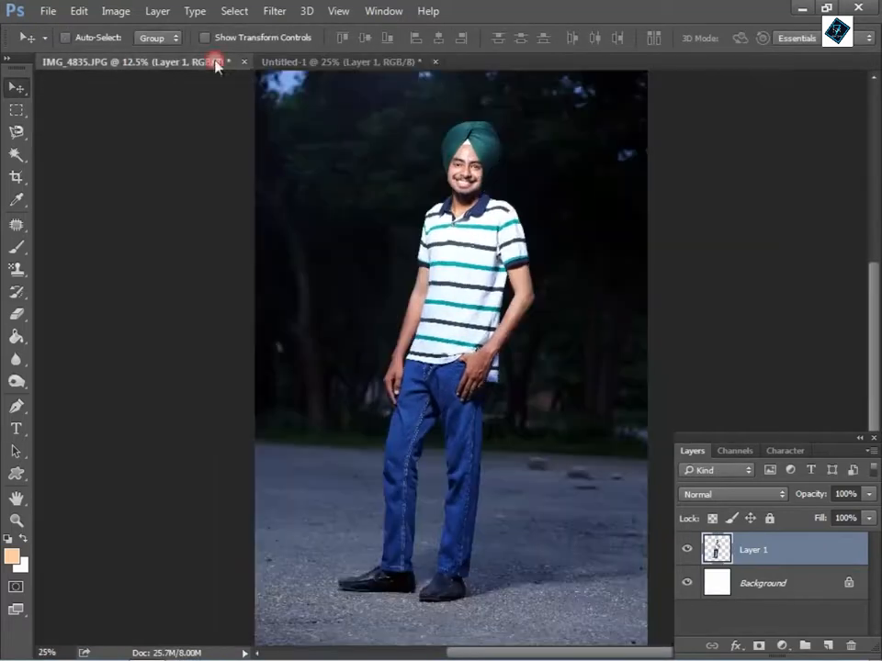
left_click(245, 62)
left_click(452, 267)
Step: Open the picture of the white striped car in front of garage door 14 from the My wallpapers folder
key("ctrl+o")
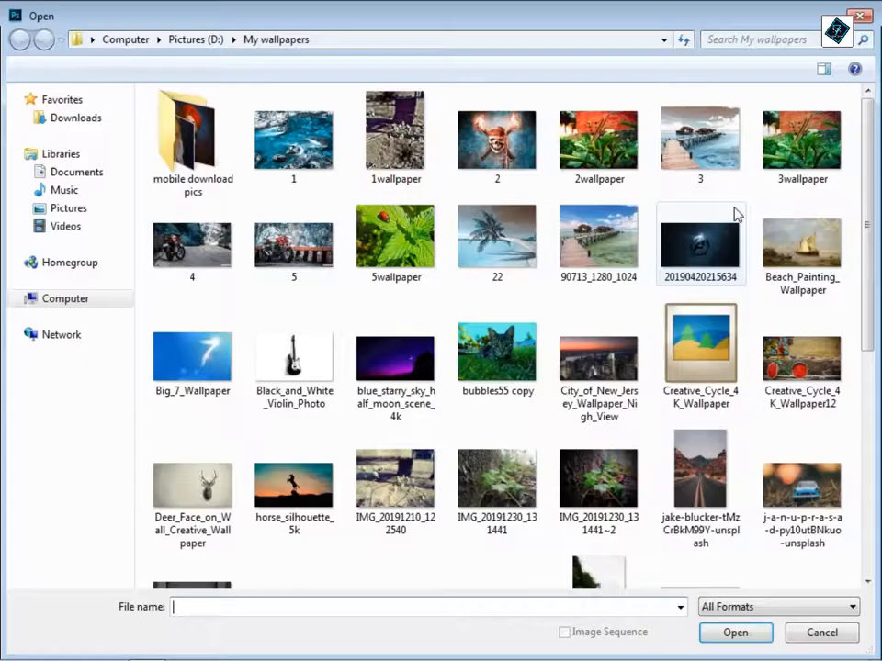
scroll(209, 286, "down", 5)
double_click(210, 281)
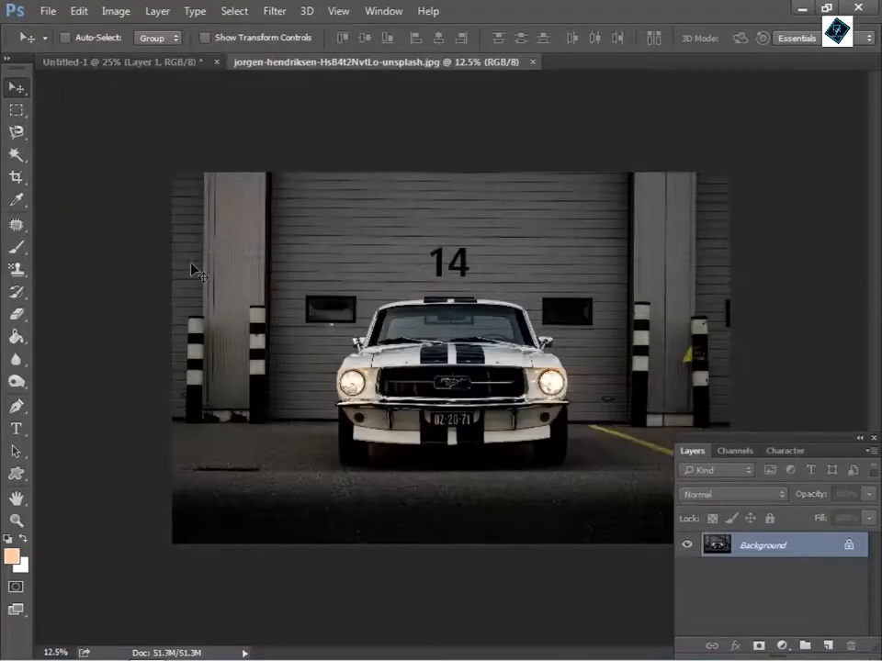
Step: Bring the man's cutout from Untitled-1 into the car picture as a new layer
left_click(127, 65)
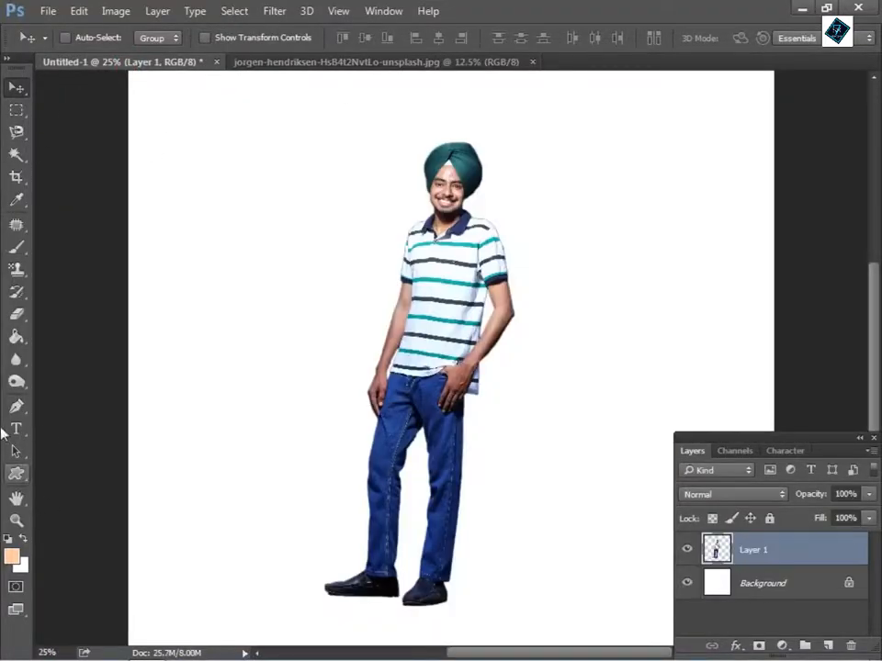
left_click_drag(452, 274, 441, 349)
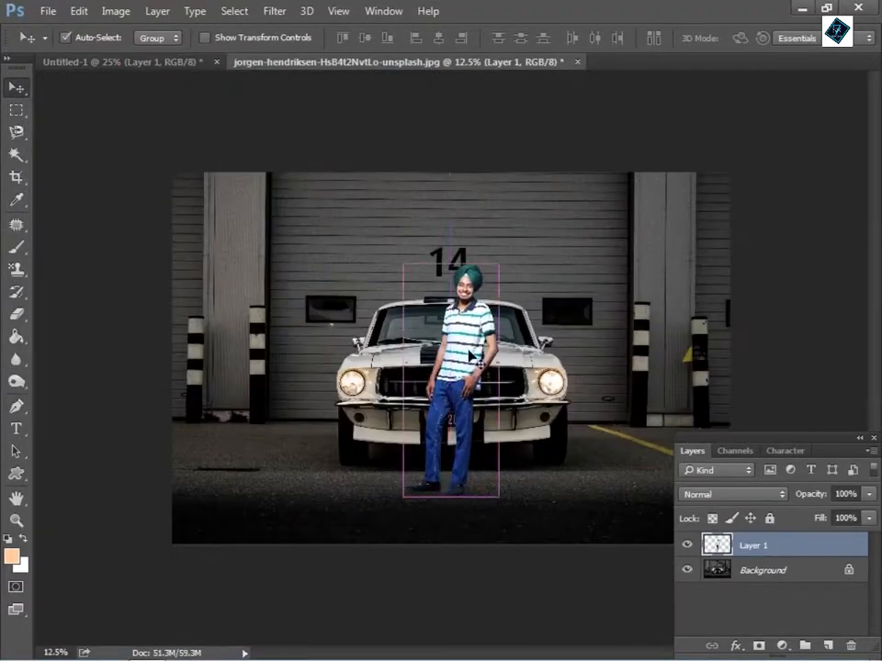
key("ctrl+plus")
key("ctrl+plus")
key("ctrl+minus")
Step: Enlarge the man's cutout slightly and place it in front of the car's headlight beside the number plate
key("ctrl+t")
key("Return")
left_click_drag(463, 423, 540, 437)
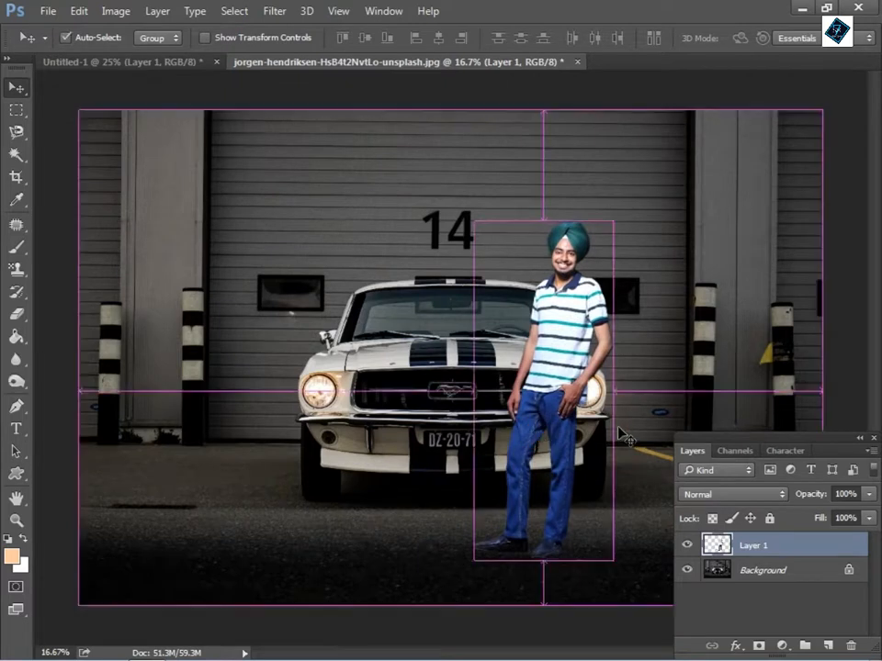
key("ctrl+plus")
Step: Save Untitled-1 as a JPEG copy named kgggs in My wallpapers, with quality 12 and the Progressive format option
left_click(133, 62)
key("ctrl+minus")
key("ctrl+shift+s")
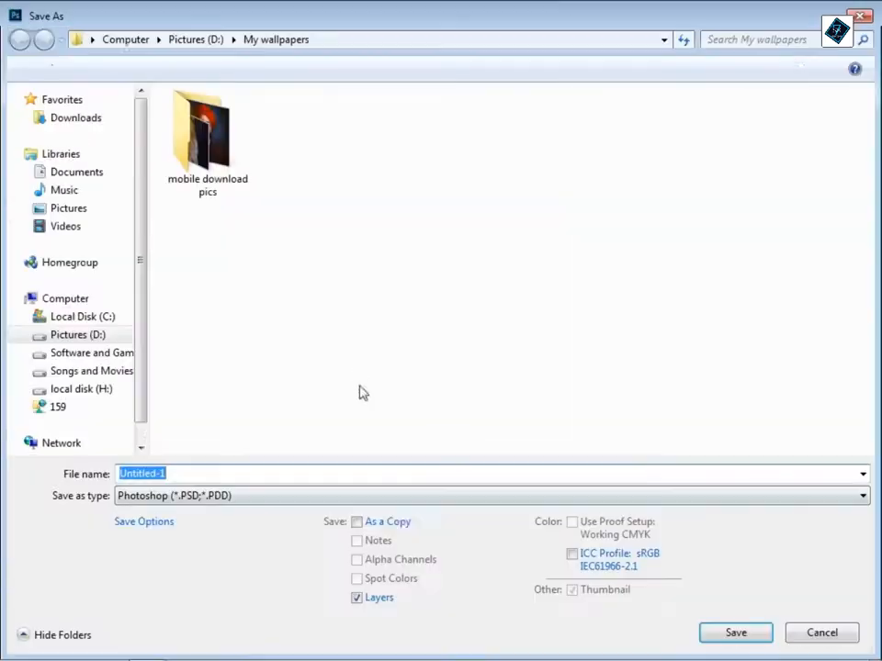
left_click(374, 495)
scroll(374, 494, "down", 6)
left_click(361, 494)
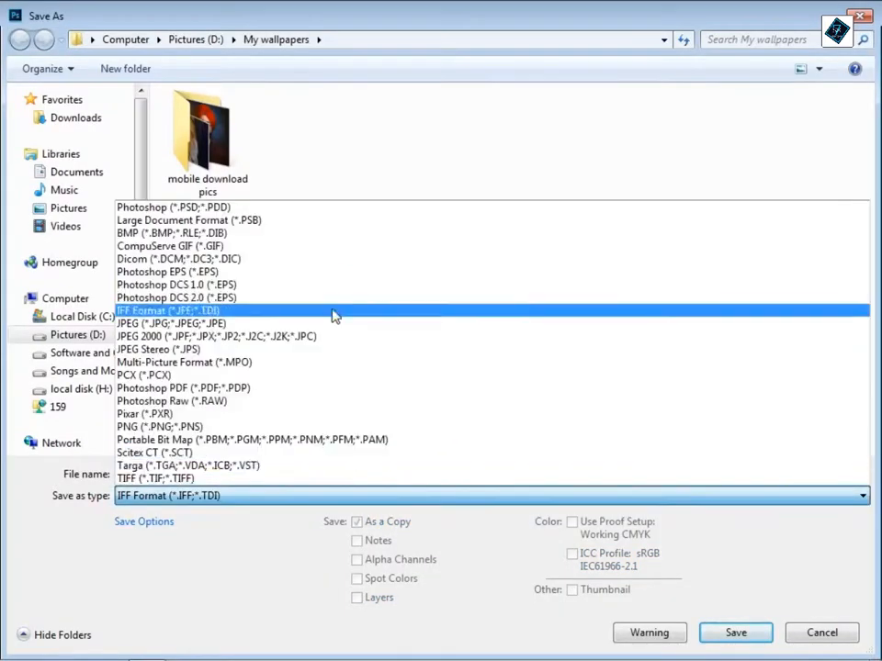
left_click(339, 331)
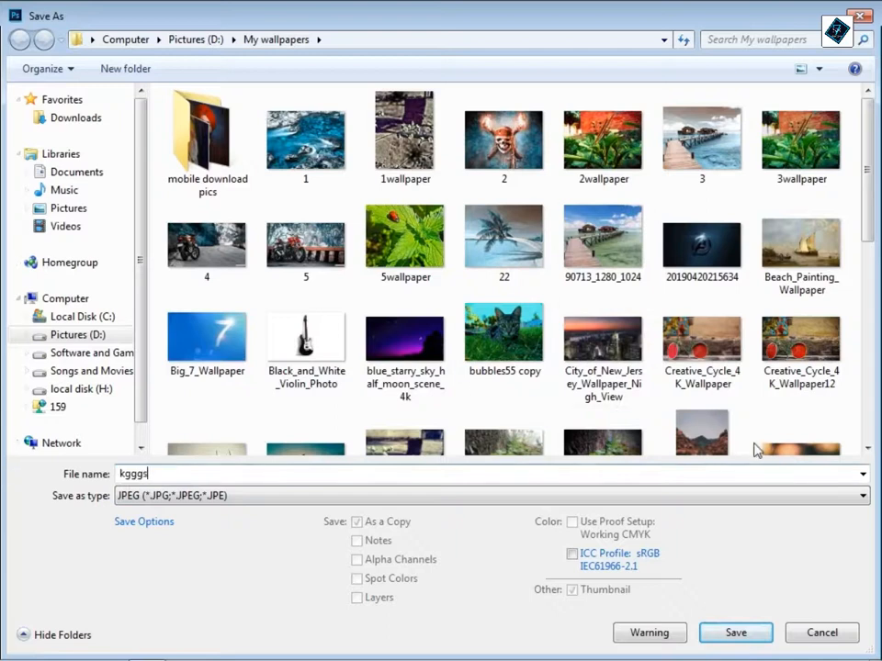
left_click(732, 627)
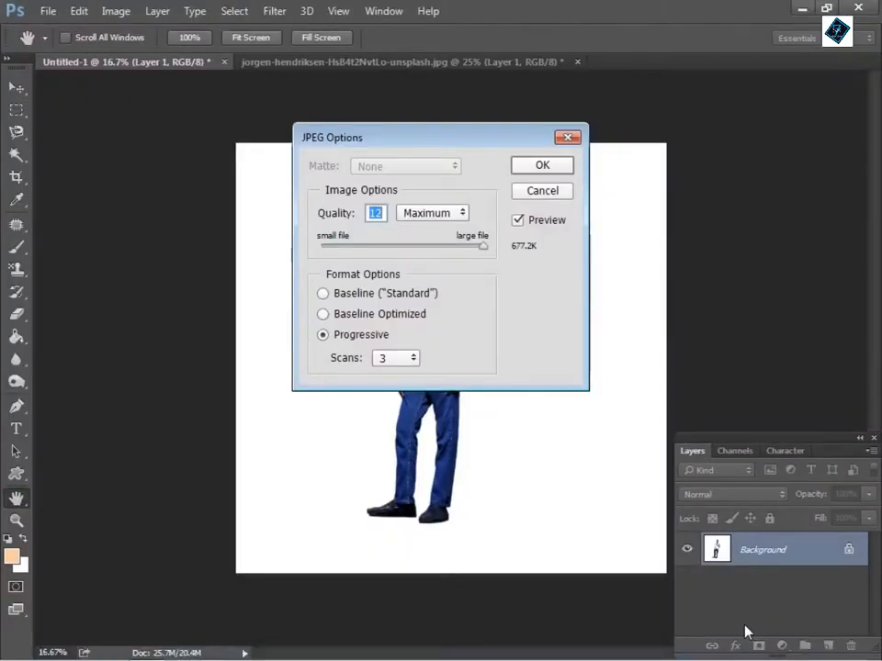
left_click(549, 170)
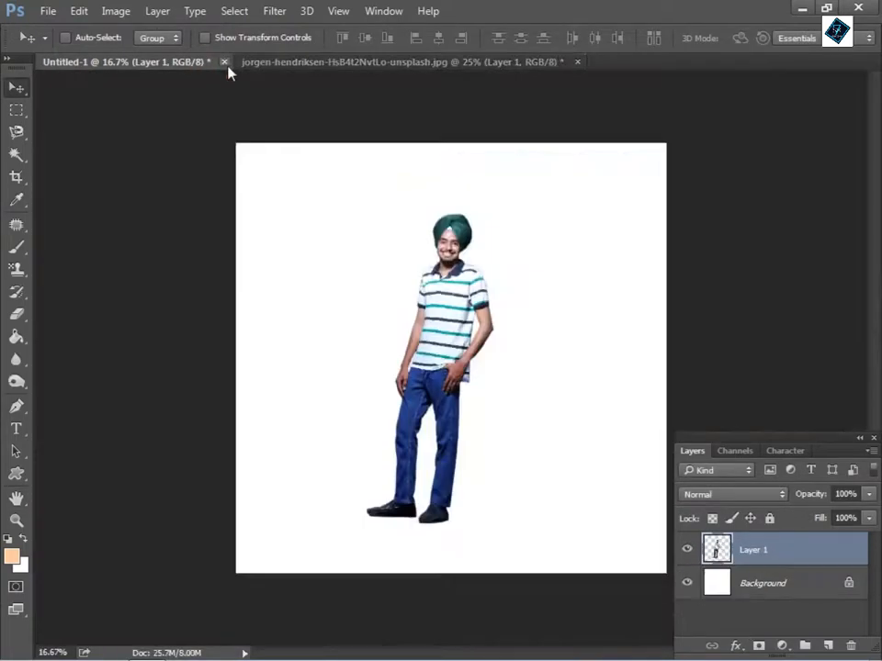
Step: Close Untitled-1 without saving its changes and return to the car composite
left_click(224, 62)
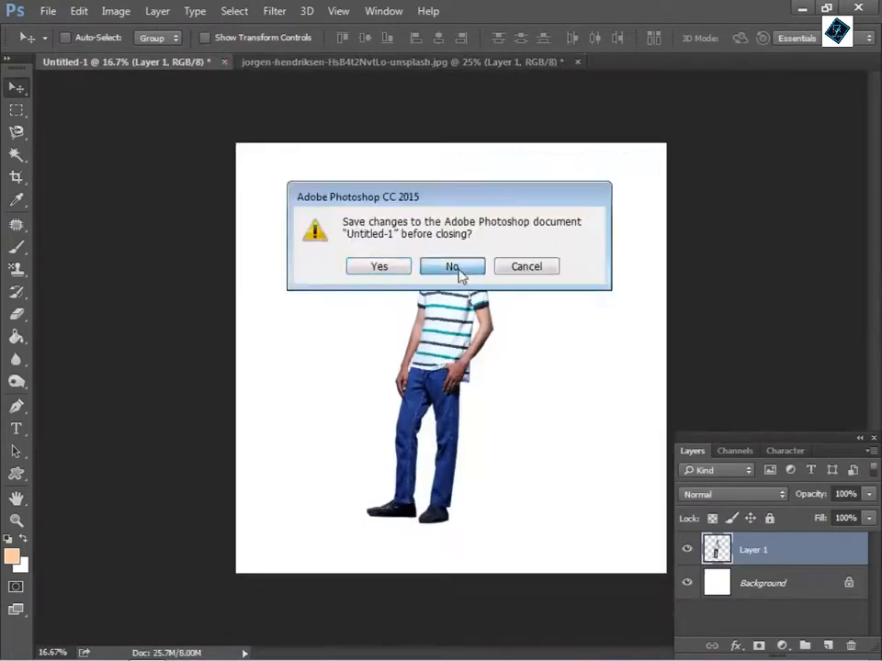
left_click(452, 267)
key("ctrl+minus")
key("ctrl+minus")
key("ctrl+plus")
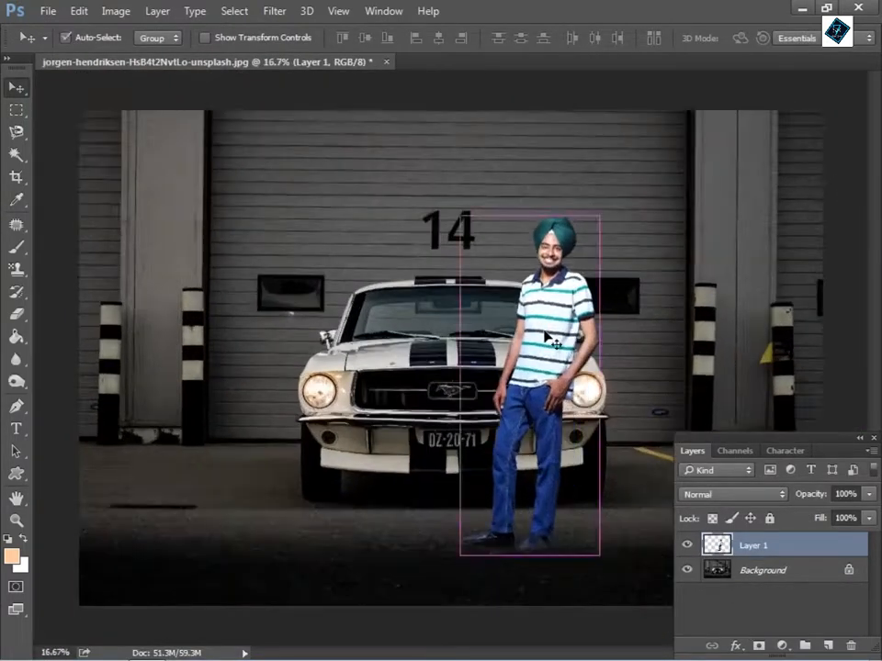
Step: Inspect the composite up close and in full-screen view, from the man's shoes to his arm beside the car's hood
scroll(551, 340, "down", 1)
scroll(588, 374, "up", 5)
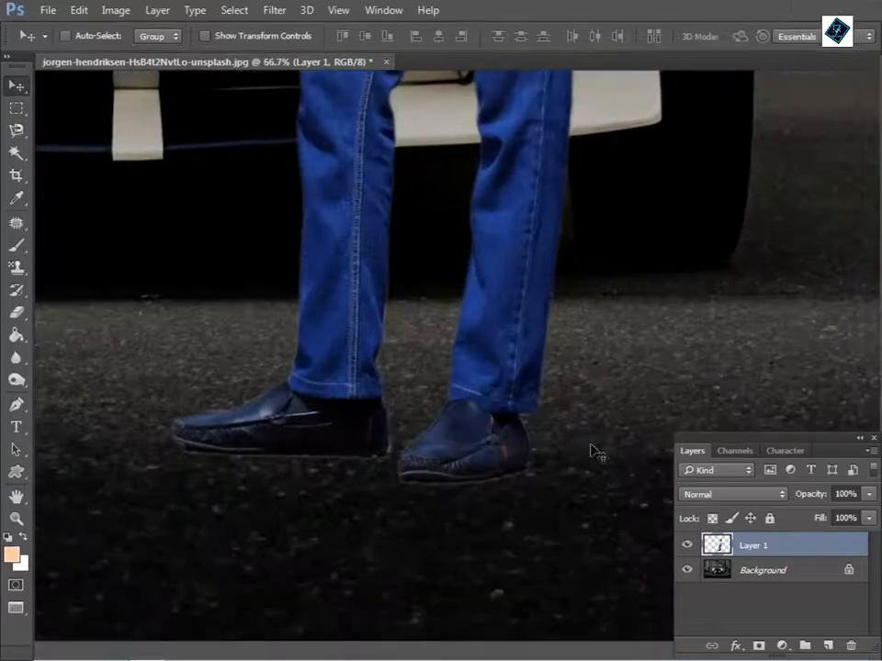
key("f")
key("f")
key("ctrl+minus")
key("ctrl+minus")
key("ctrl+minus")
key("ctrl+minus")
key("ctrl+minus")
key("ctrl+plus")
key("ctrl+plus")
key("ctrl+plus")
key("ctrl+plus")
key("ctrl+plus")
key("ctrl+plus")
key("ctrl+plus")
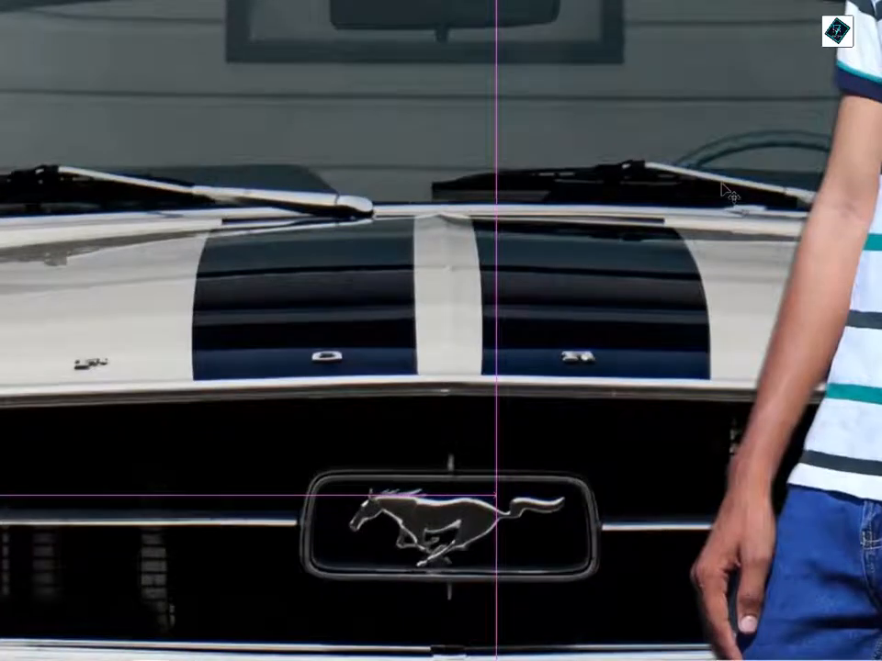
scroll(726, 190, "up", 1)
key("f")
Step: Sample the skin tone of the man's hanging arm and smooth the arm with a 40 px brush at 30% opacity
key("i")
left_click_drag(780, 329, 475, 429)
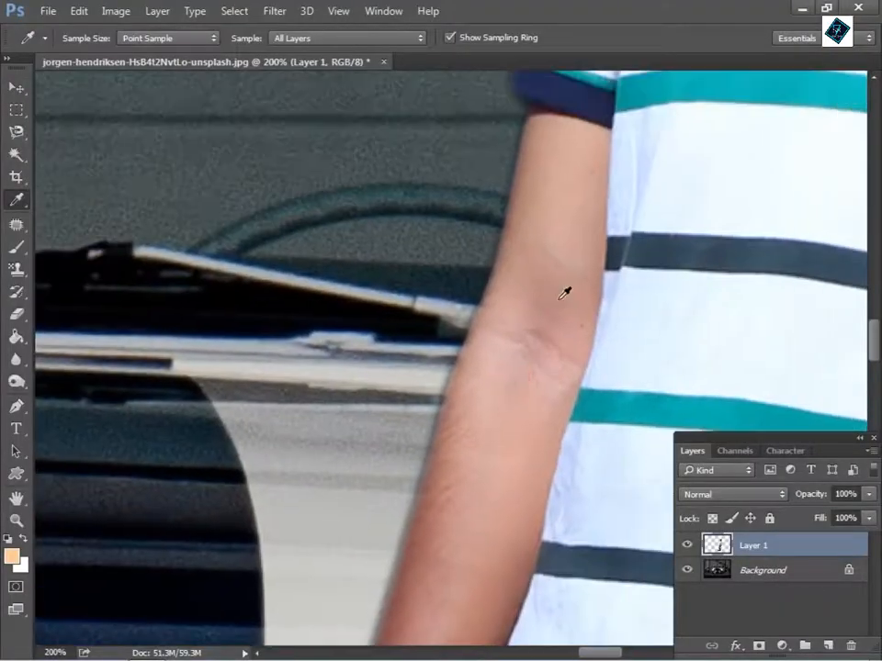
left_click(564, 292)
scroll(564, 292, "down", 1)
key("b")
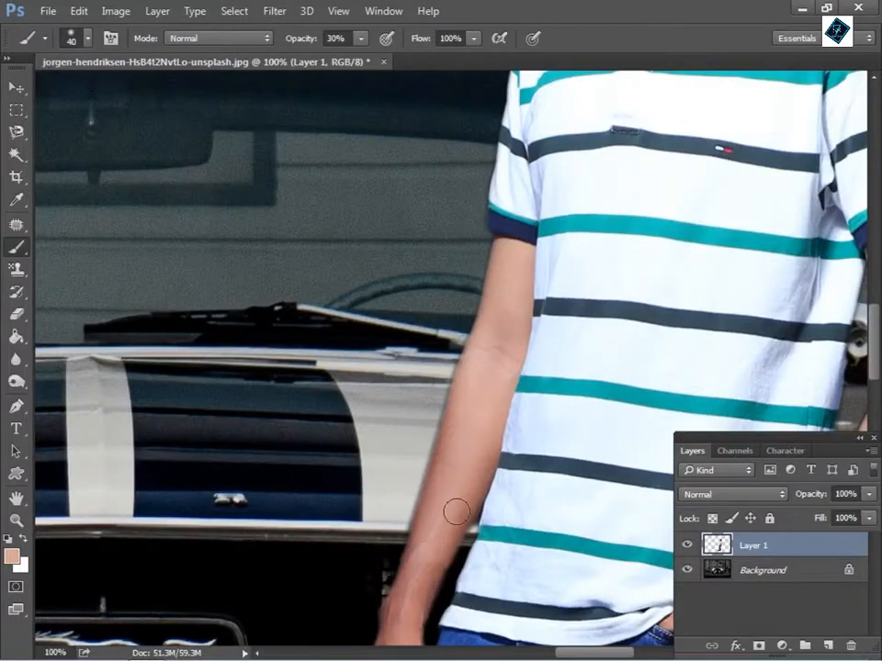
left_click_drag(457, 512, 490, 382)
scroll(490, 382, "up", 1)
left_click_drag(482, 453, 504, 258)
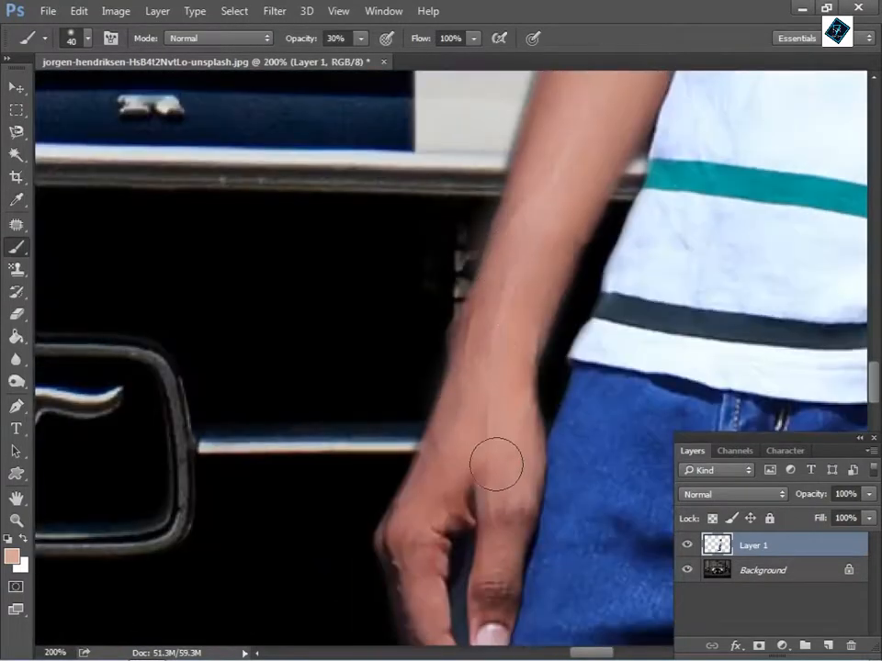
left_click_drag(496, 464, 488, 276)
Step: Smooth the knuckles and fingers of the hanging hand, reducing the brush to 15 px for the narrow areas
key("bracketleft")
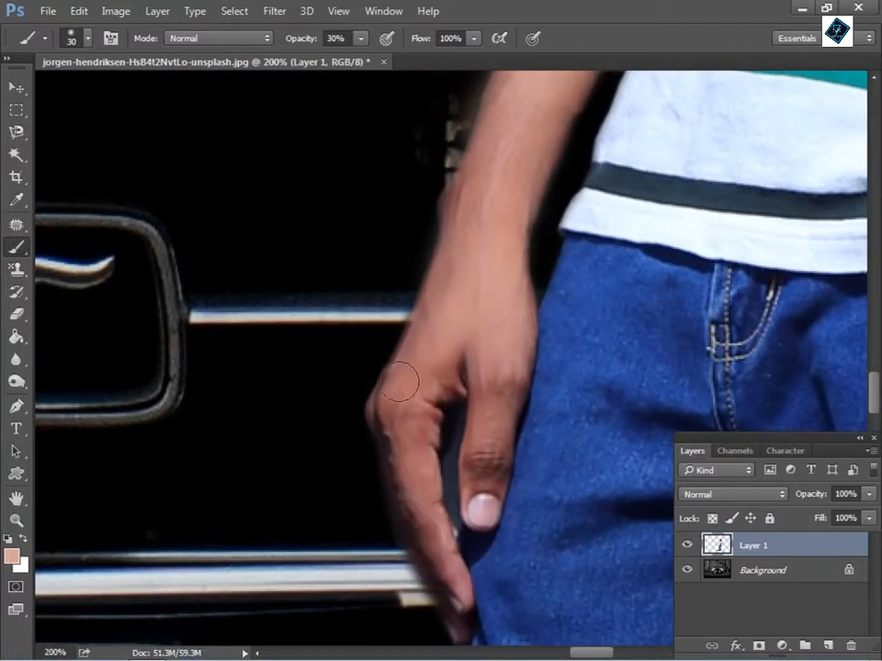
key("bracketleft")
key("bracketleft")
key("bracketleft")
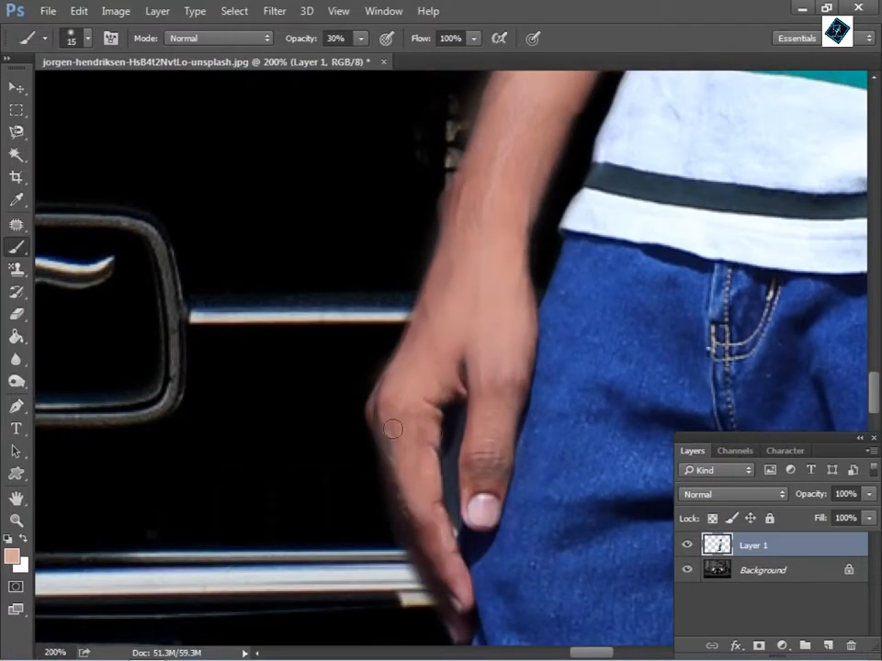
Step: Smooth the hand tucked in the pocket with a 35 px brush at 30% opacity, using a smaller brush for the fingers
mouse_move(631, 249)
left_mouse_down()
mouse_move(633, 256)
mouse_move(492, 370)
left_mouse_up()
key("bracketright")
key("bracketright")
key("bracketright")
key("bracketright")
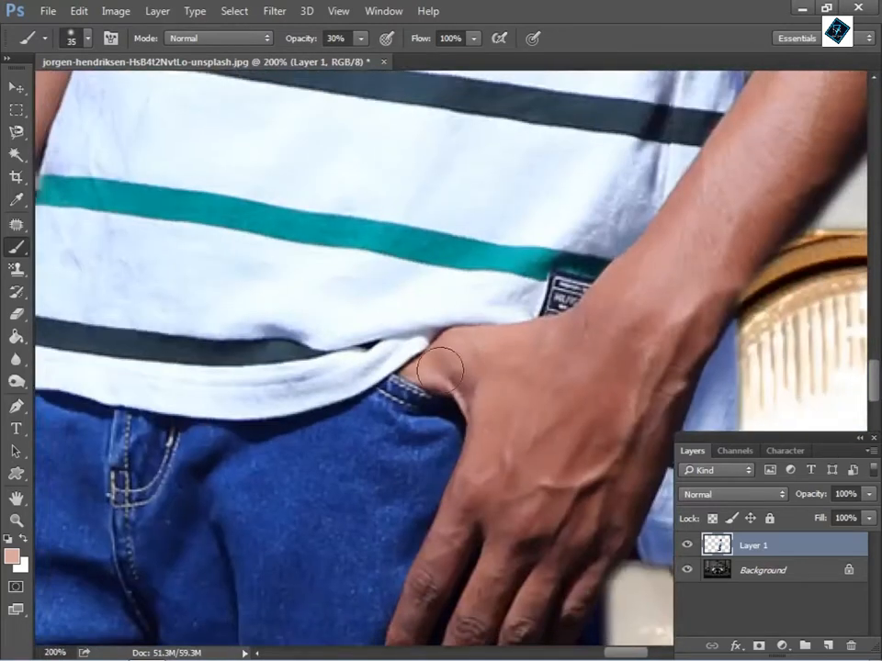
left_click_drag(577, 538, 604, 350)
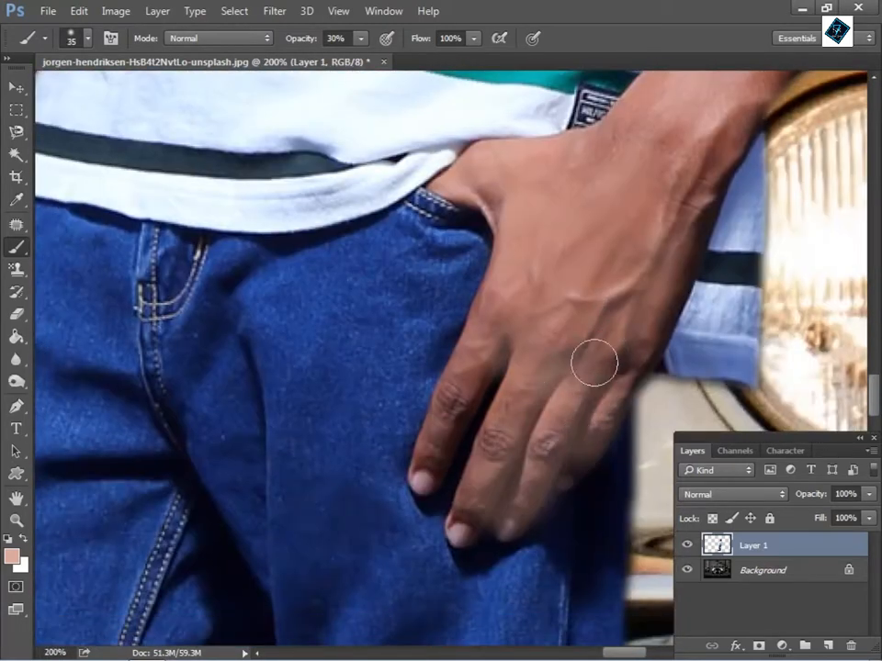
left_click_drag(416, 454, 533, 260)
key("bracketleft")
key("bracketleft")
key("bracketleft")
mouse_move(382, 531)
left_mouse_down()
mouse_move(397, 478)
mouse_move(322, 537)
mouse_move(348, 495)
mouse_move(431, 540)
mouse_move(407, 604)
mouse_move(480, 489)
mouse_move(467, 556)
left_mouse_up()
Step: Smooth the forearm and upper arm above the pocketed hand with a 35 px brush at 30% opacity
mouse_move(588, 271)
left_mouse_down()
mouse_move(435, 354)
mouse_move(249, 353)
mouse_move(234, 422)
mouse_move(311, 221)
mouse_move(291, 410)
left_mouse_up()
key("bracketright")
key("bracketright")
key("bracketright")
left_click_drag(337, 311, 386, 504)
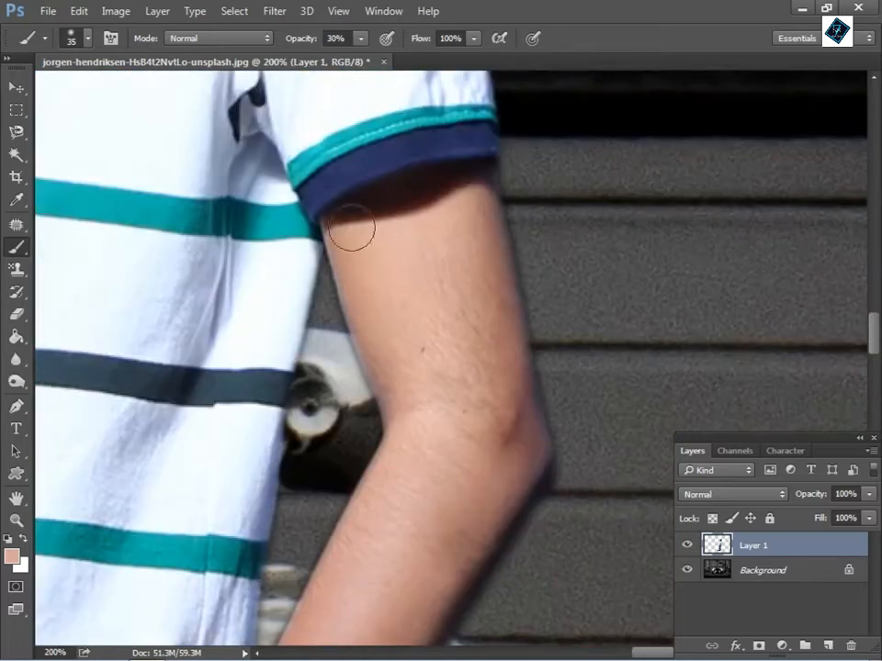
Step: Sample the skin tone at the top of the man's forehead and paint over the shine on the forehead
key("h")
left_click_drag(474, 250, 429, 236)
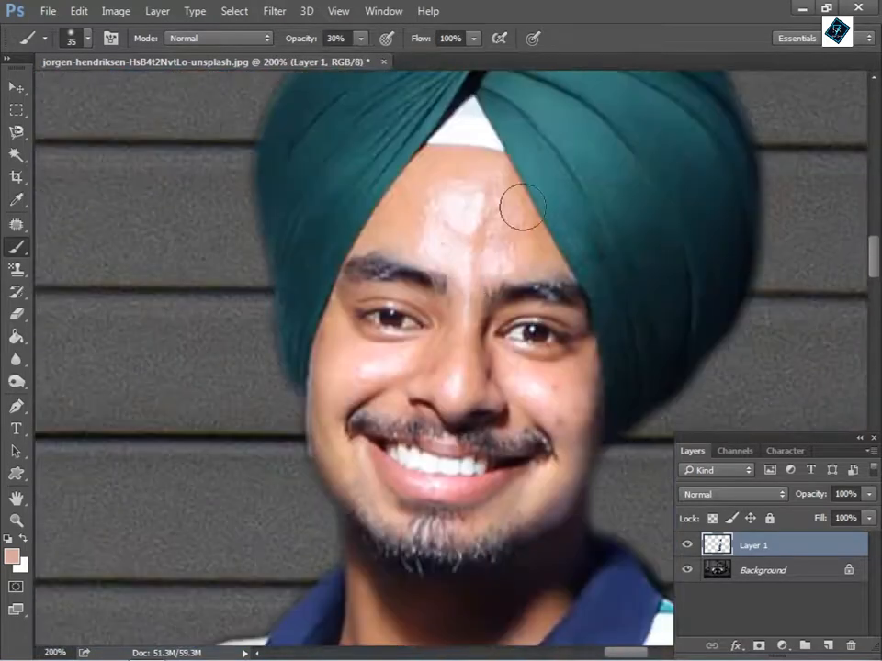
left_click(466, 162, "alt")
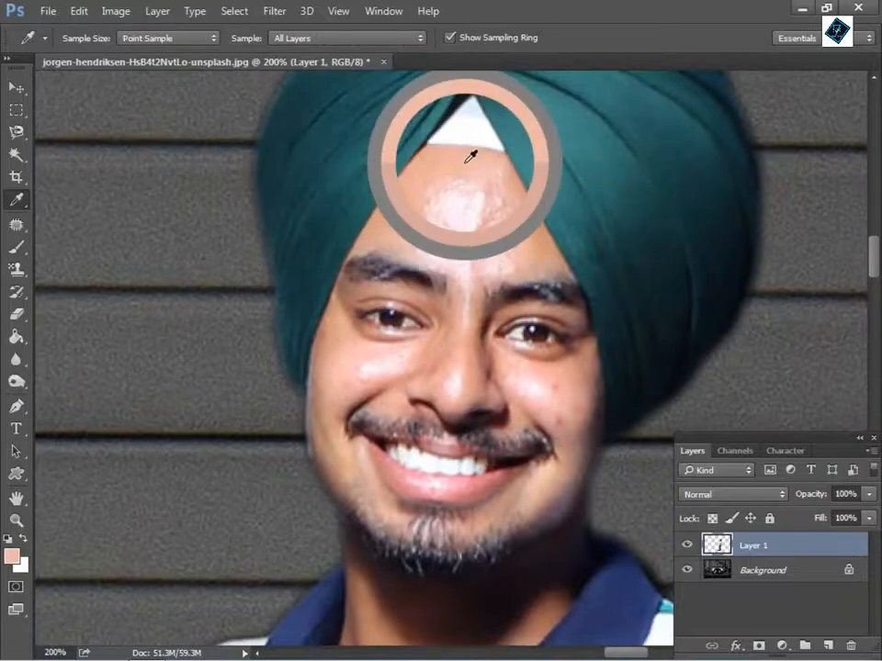
mouse_move(496, 217)
left_mouse_down()
mouse_move(440, 234)
mouse_move(491, 244)
mouse_move(484, 251)
mouse_move(435, 217)
left_mouse_up()
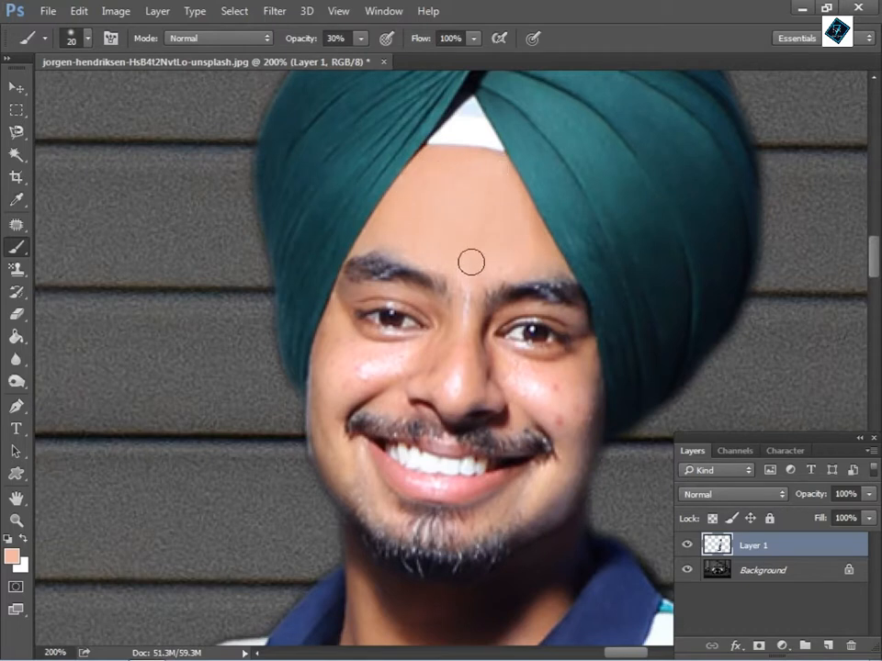
Step: Smooth the cheeks, eye area, chin and neck with the sampled skin tone, varying the brush between 9 and 25 px
key("bracketright")
left_click(563, 401)
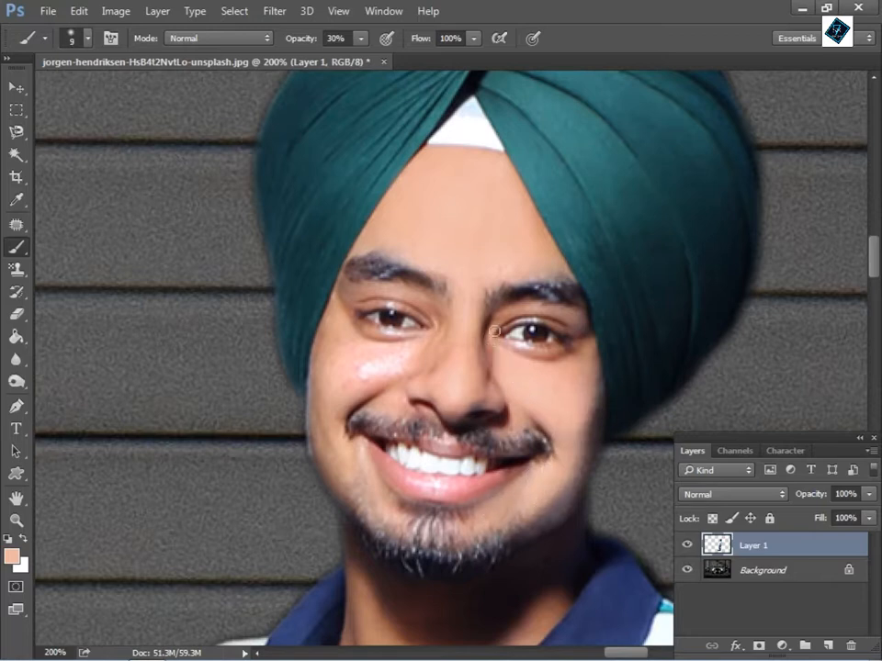
key("bracketleft")
left_click(327, 329)
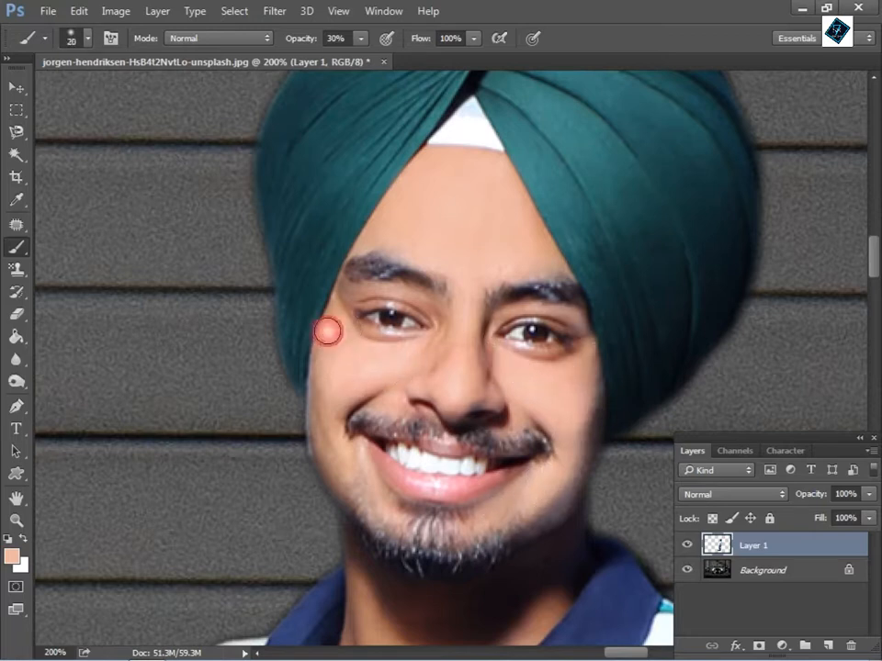
left_click(392, 505)
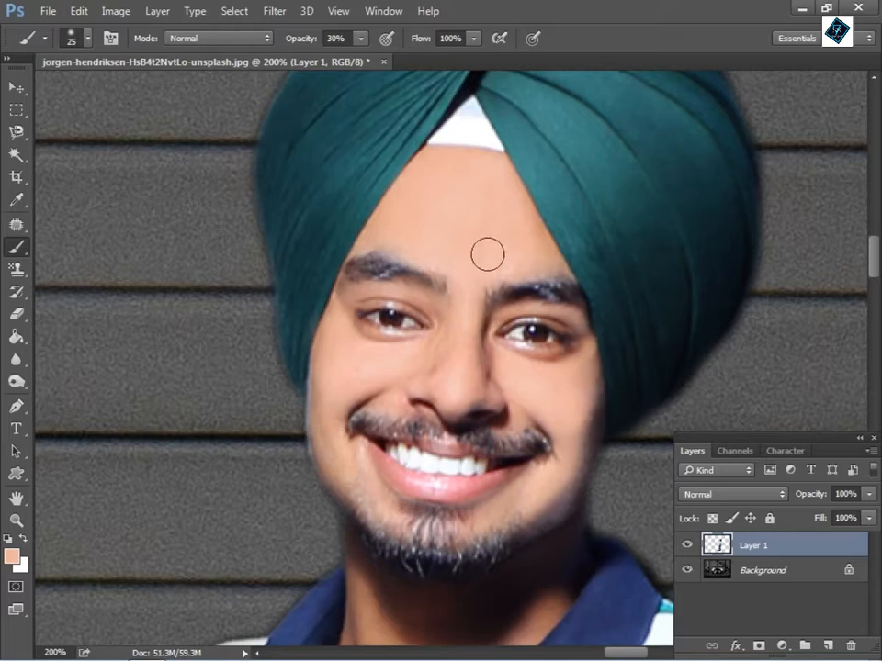
scroll(517, 242, "down", 5)
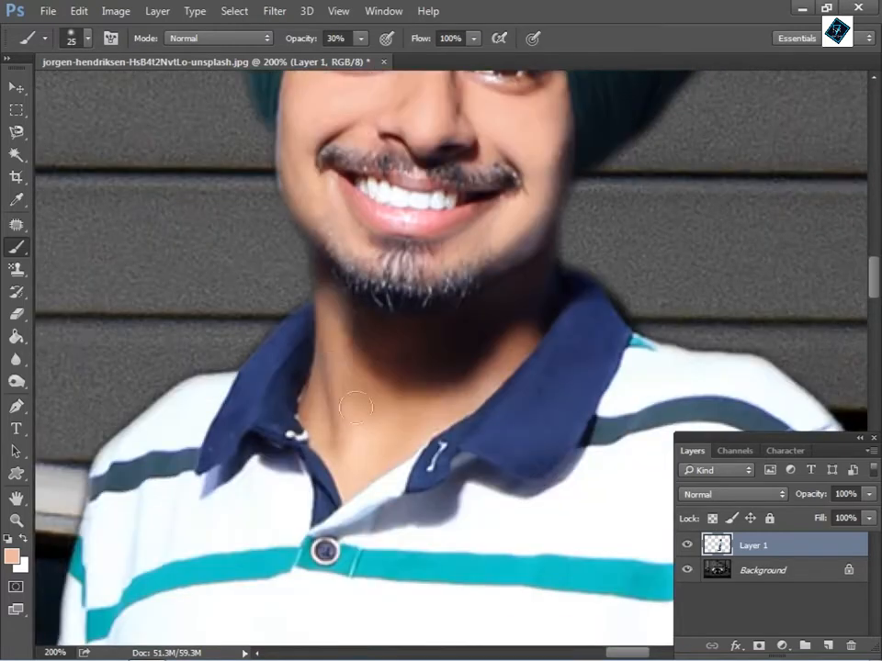
scroll(531, 359, "down", 6)
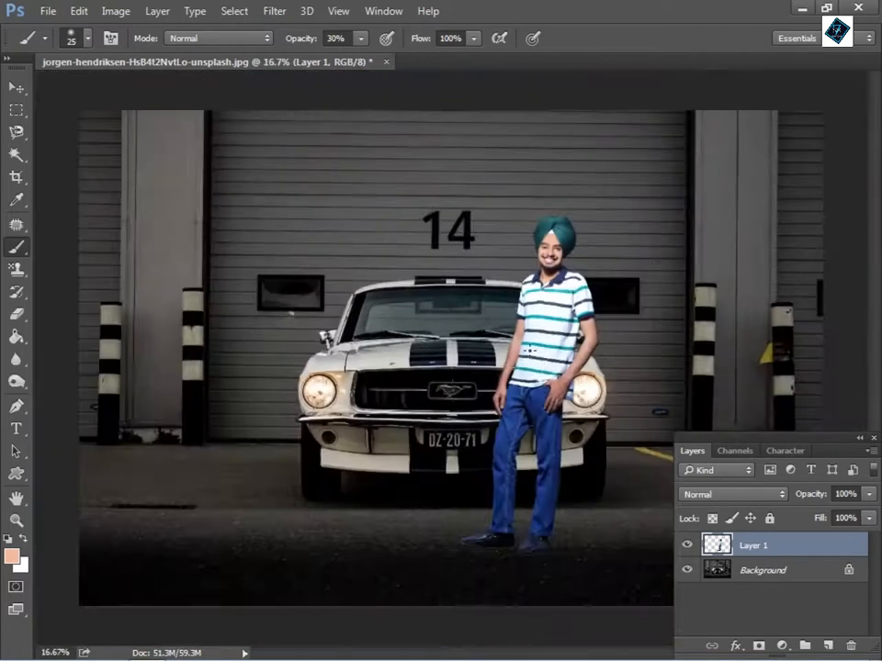
Step: Apply the Camera Raw filter to the man's layer, raising Contrast, Shadows and Clarity and adjusting Whites and Blacks
left_click(275, 10)
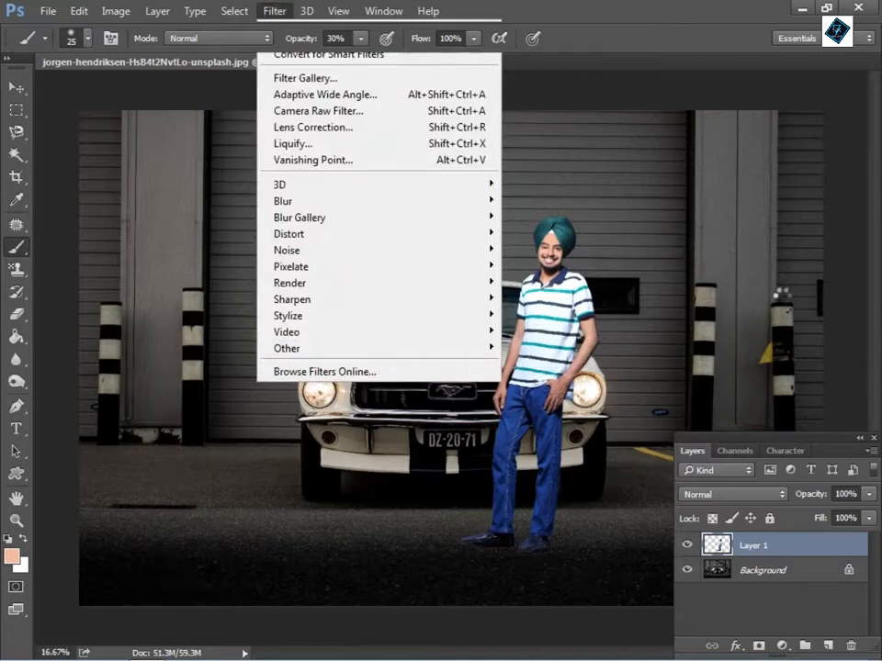
left_click(318, 111)
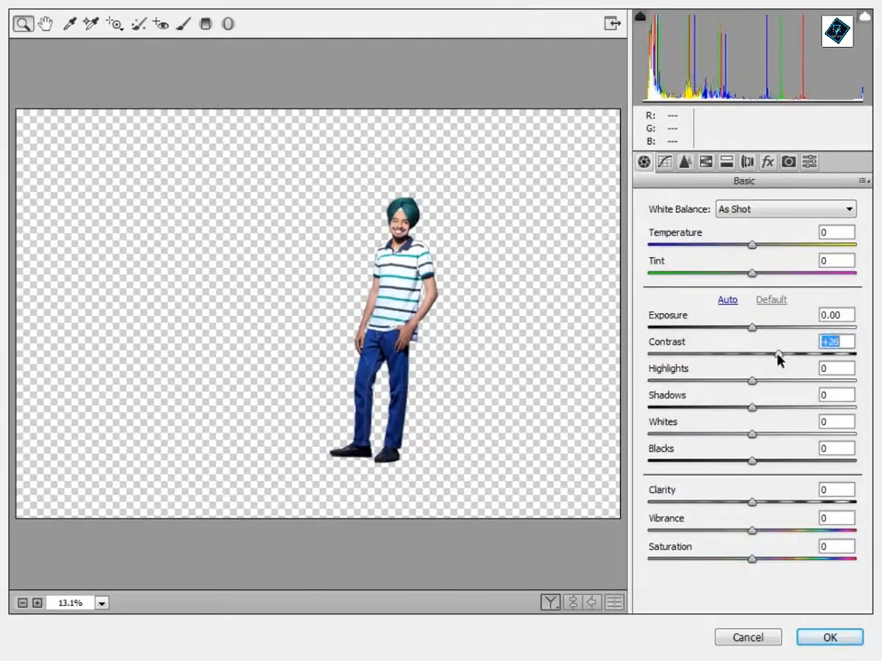
left_click_drag(769, 359, 796, 355)
left_click_drag(752, 407, 790, 408)
left_click_drag(753, 460, 779, 463)
left_click_drag(752, 502, 787, 506)
left_click(752, 433)
left_click_drag(780, 462, 700, 444)
key("Return")
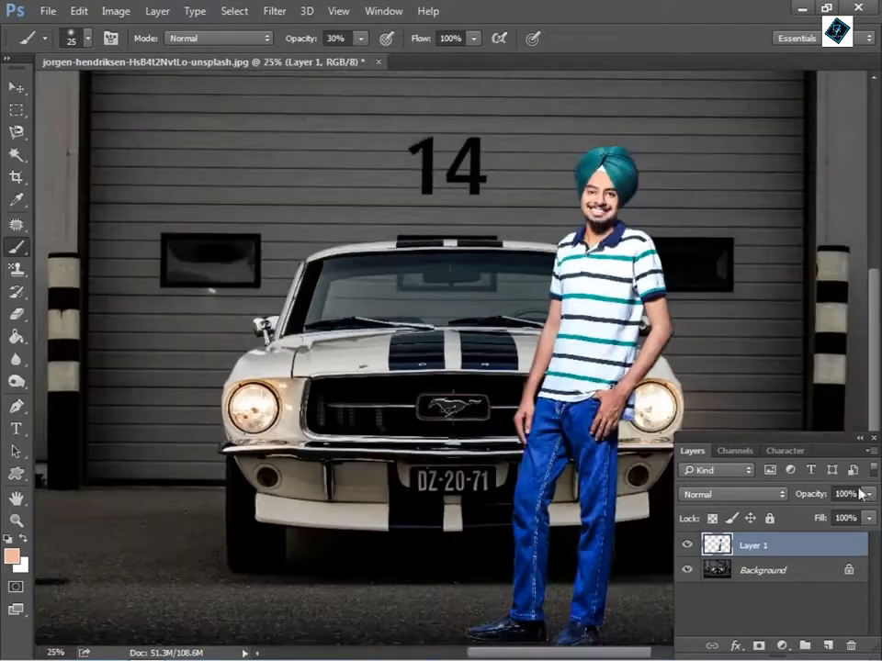
Step: Apply Camera Raw to the car background with Exposure +0.25, Contrast +1, Shadows +50, Whites -27, Blacks +18, Clarity +53 and Saturation +43
left_click(274, 11)
left_click(372, 111)
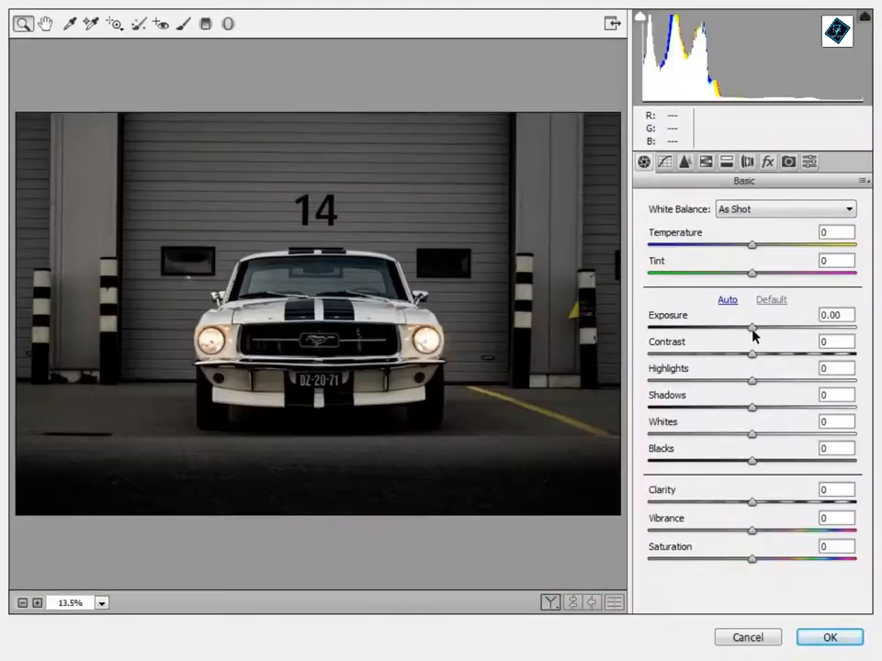
left_click_drag(751, 328, 757, 328)
left_click_drag(751, 503, 788, 503)
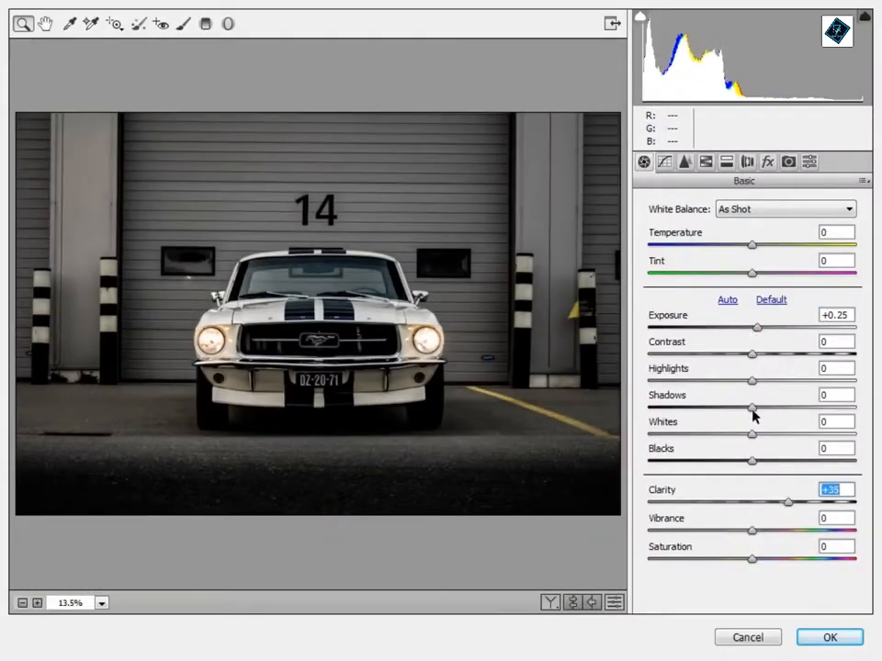
left_click_drag(752, 409, 814, 409)
left_click_drag(752, 434, 815, 435)
left_click_drag(752, 461, 722, 461)
left_click_drag(814, 434, 770, 461)
left_click(753, 355)
left_click_drag(788, 502, 807, 503)
left_click_drag(753, 560, 776, 561)
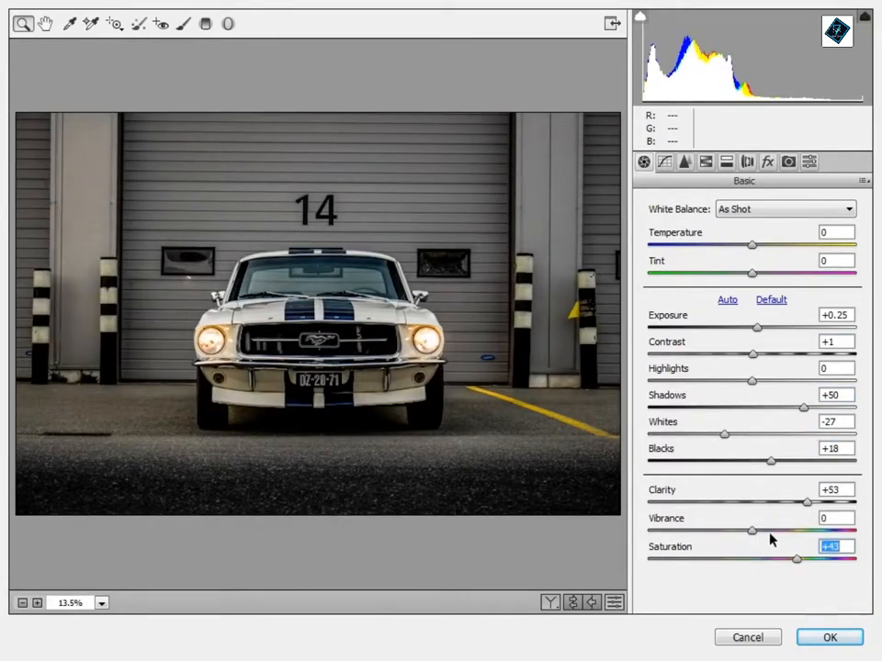
left_click(808, 639)
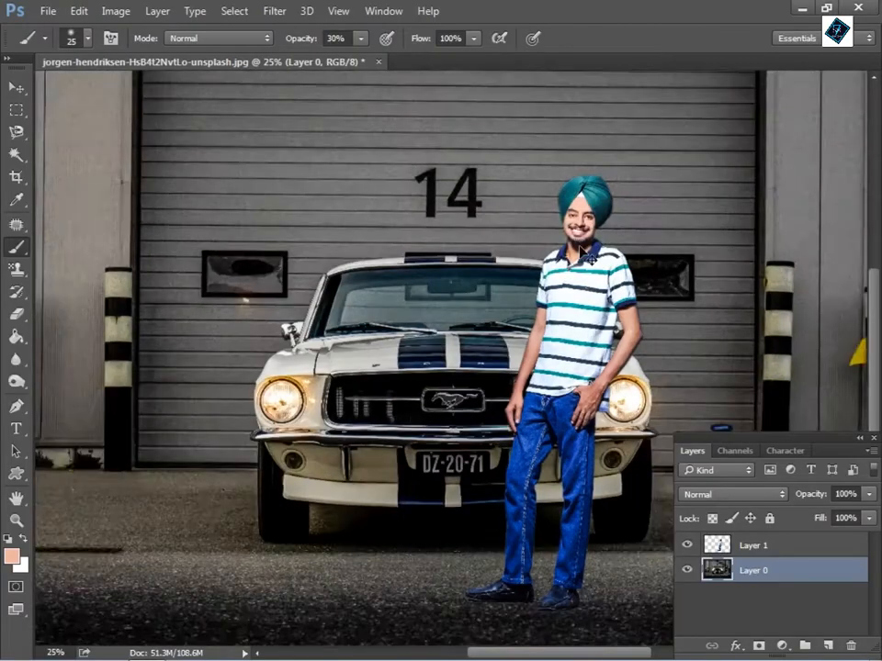
Step: Reopen Camera Raw on the car background, try several AVC vintage presets and settle on AVC-Soft Vintage Pro
key("ctrl+plus")
left_click(275, 11)
key("Escape")
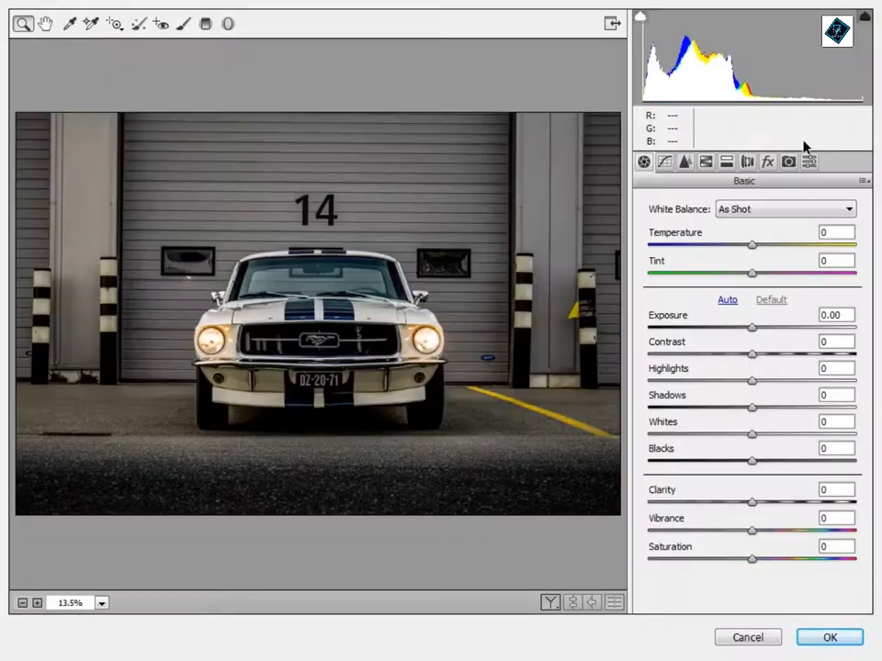
left_click(808, 162)
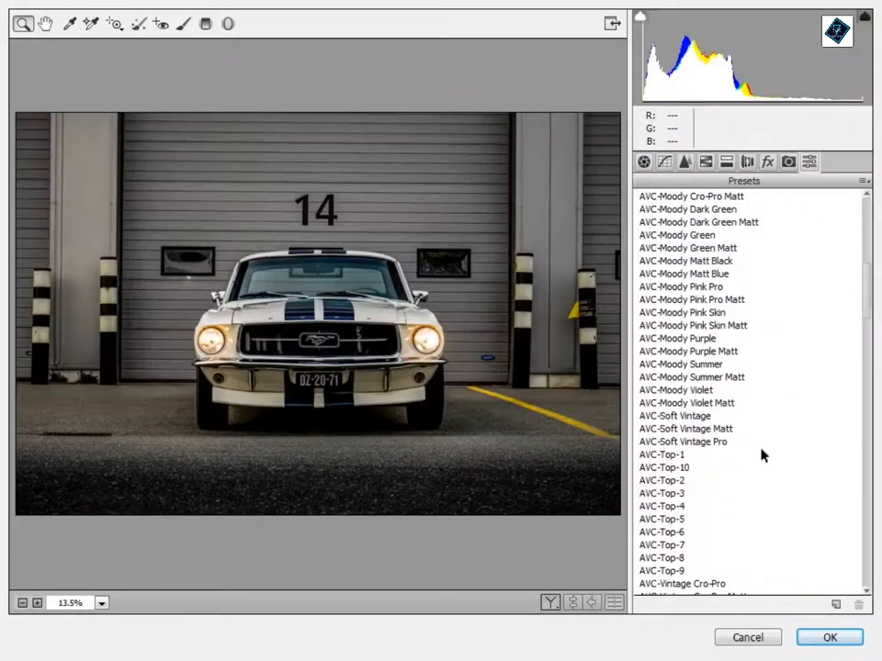
left_click(718, 441)
left_click(714, 429)
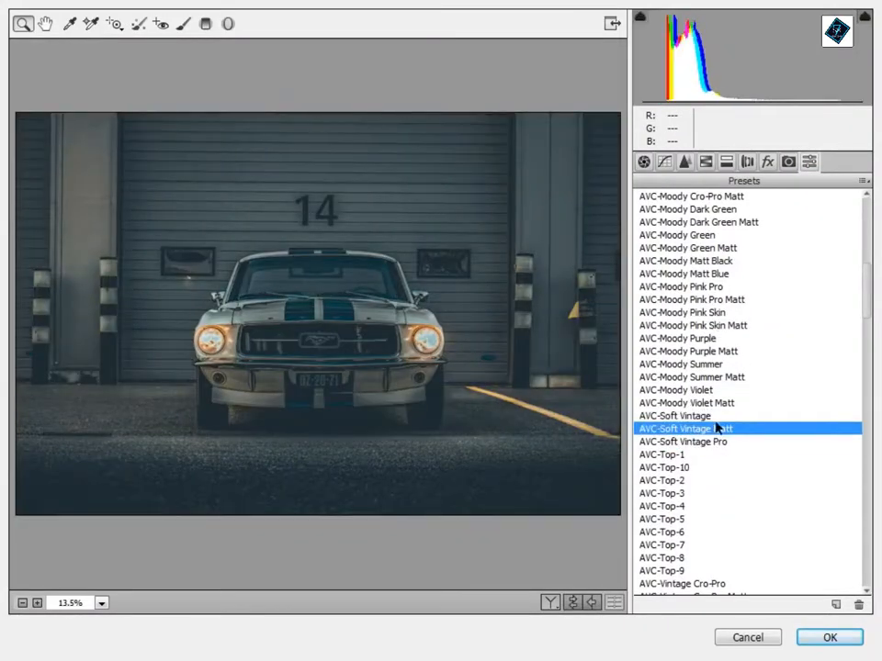
scroll(751, 565, "down", 4)
left_click(663, 441)
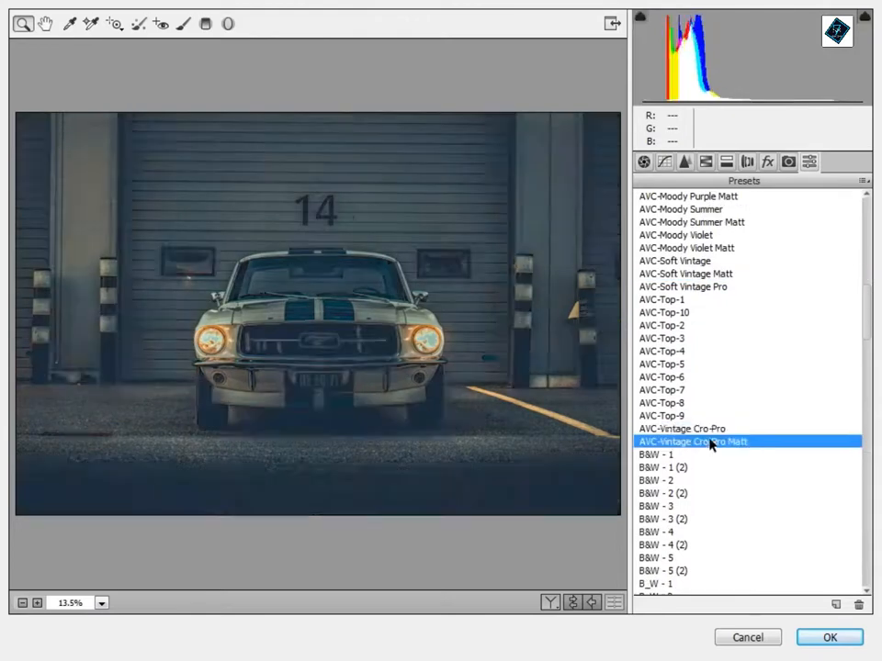
left_click(668, 429)
left_click(728, 287)
Step: Shift the background's hues to Reds +30, Oranges +82, Purples -64 and Magentas +31
left_click(705, 162)
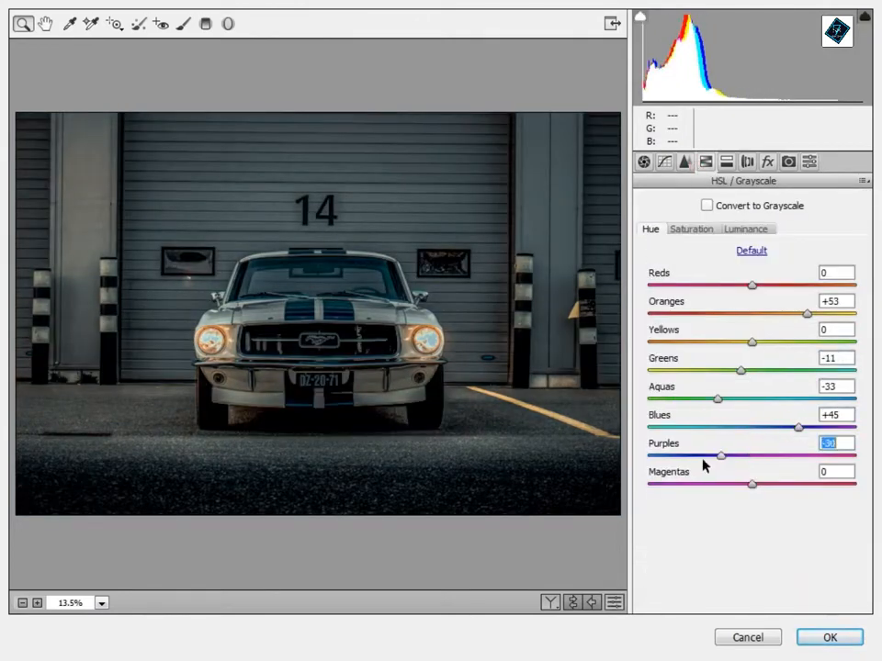
left_click(783, 286)
left_click(834, 313)
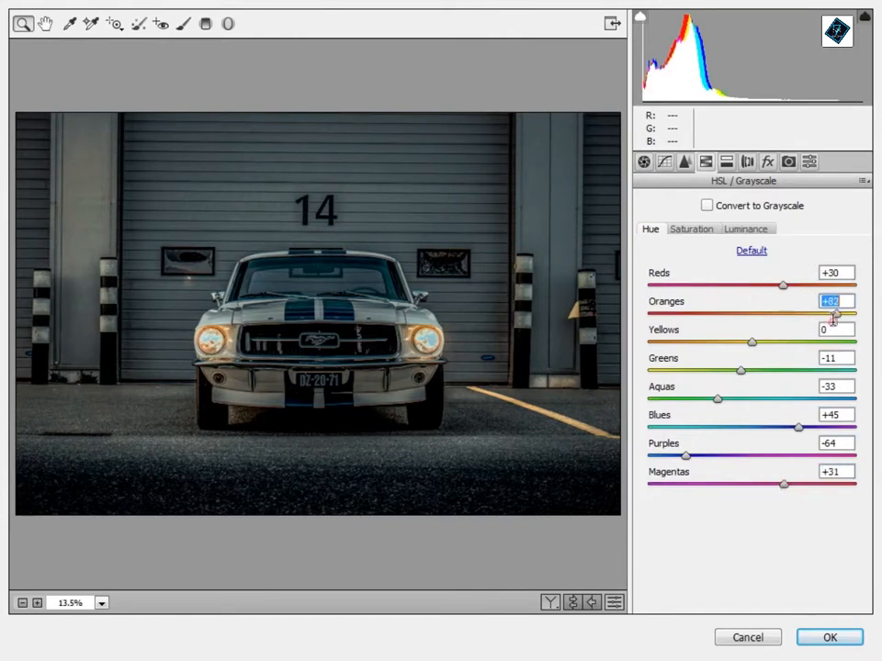
Step: Set the tone curve's Highlights to +28, try Lights -7, Darks +26 and Shadows +48, and undo the last three changes
left_click(665, 161)
left_click_drag(722, 475, 782, 476)
left_click_drag(710, 502, 777, 560)
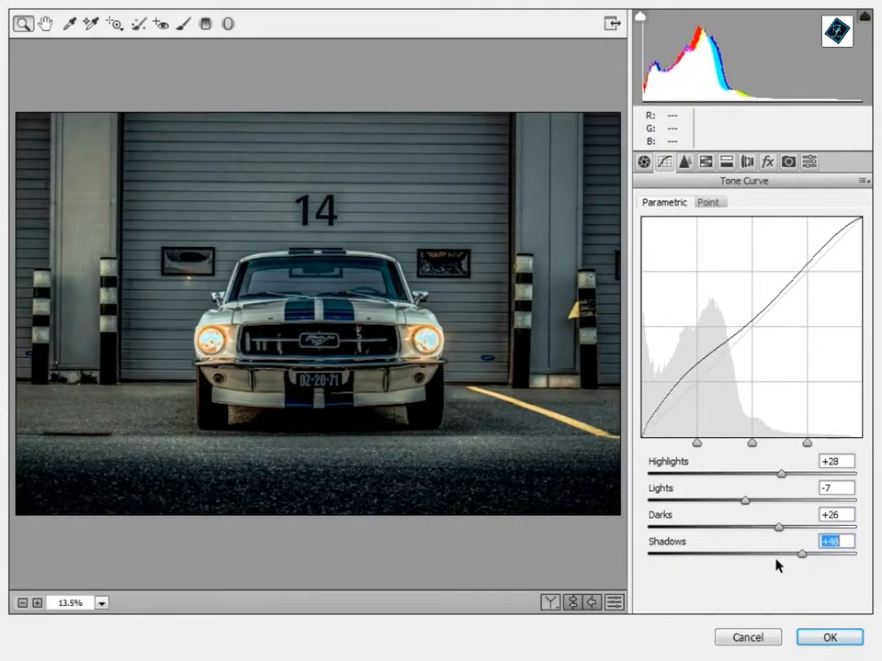
key("ctrl+alt+z")
key("ctrl+alt+z")
key("ctrl+alt+z")
Step: Set Clarity to 7 and Vibrance to 5 and apply the Camera Raw filter to the car background
left_click_drag(781, 475, 819, 506)
left_click(645, 162)
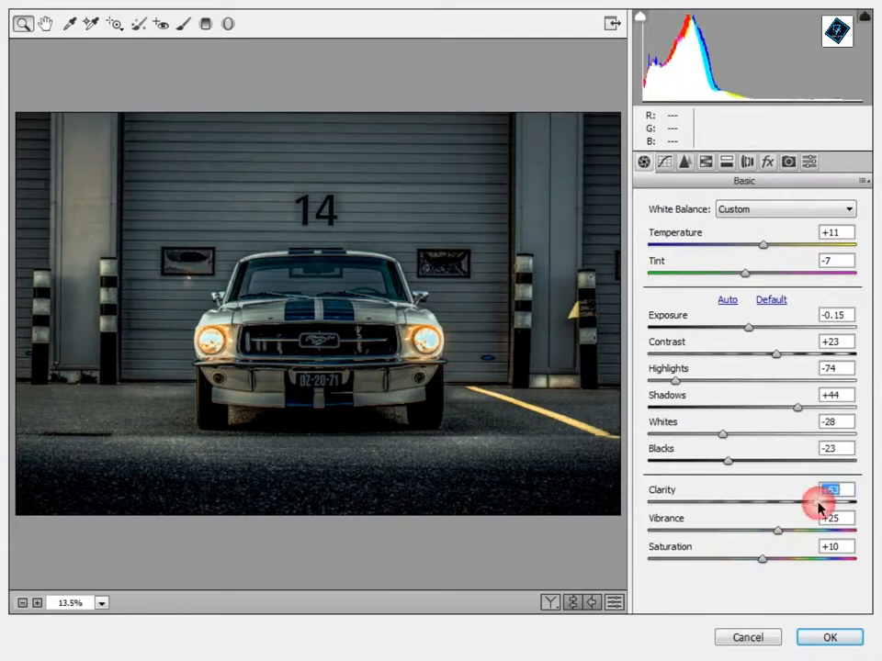
type("7")
key("Tab")
type("5")
left_click(825, 636)
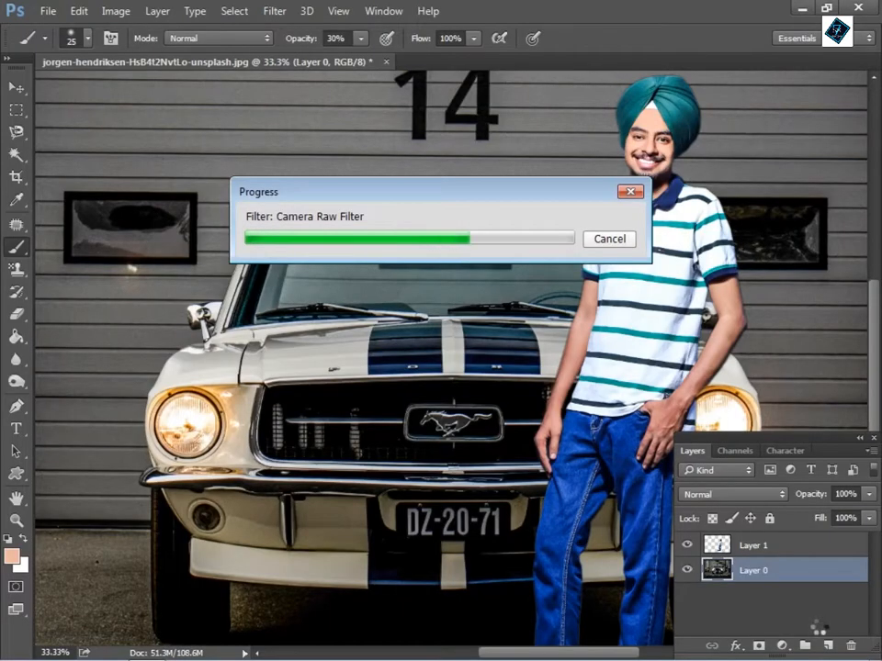
Step: Examine the filtered composite as a whole and up close around the car's hood and grille
key("ctrl+minus")
key("ctrl+minus")
key("ctrl+minus")
key("ctrl+plus")
key("ctrl+plus")
key("ctrl+plus")
key("ctrl+plus")
key("ctrl+plus")
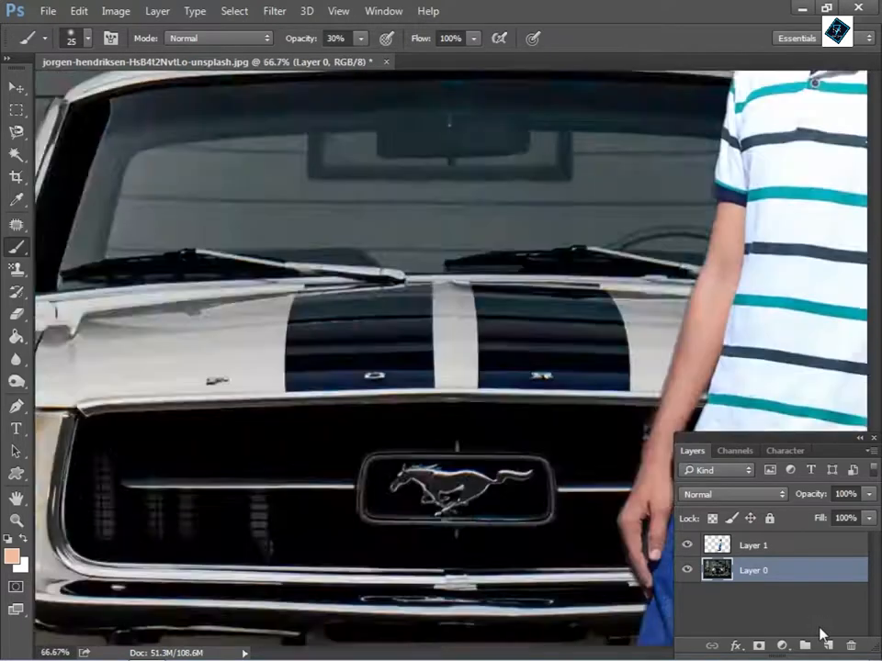
Step: Open the Camera Raw filter on the man's layer and apply one of the AVC presets
key("ctrl+minus")
key("ctrl+minus")
key("ctrl+minus")
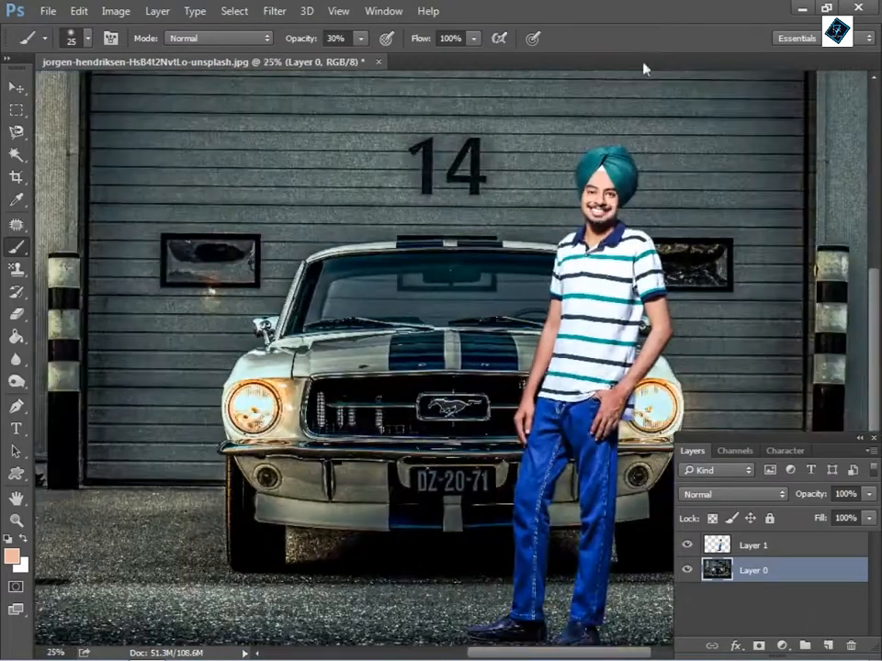
left_click(753, 546)
left_click(276, 11)
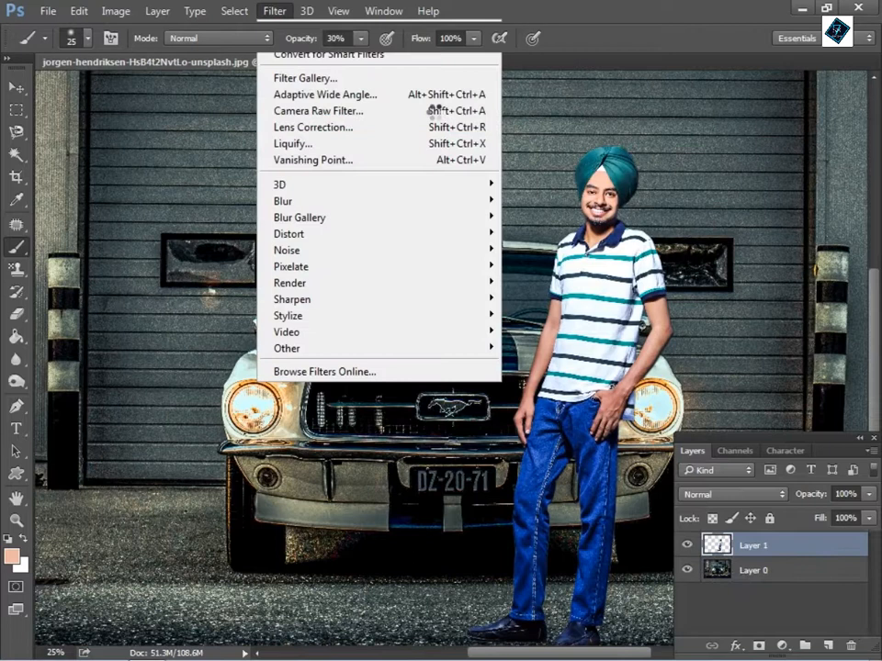
left_click(433, 109)
left_click(808, 163)
scroll(707, 435, "down", 15)
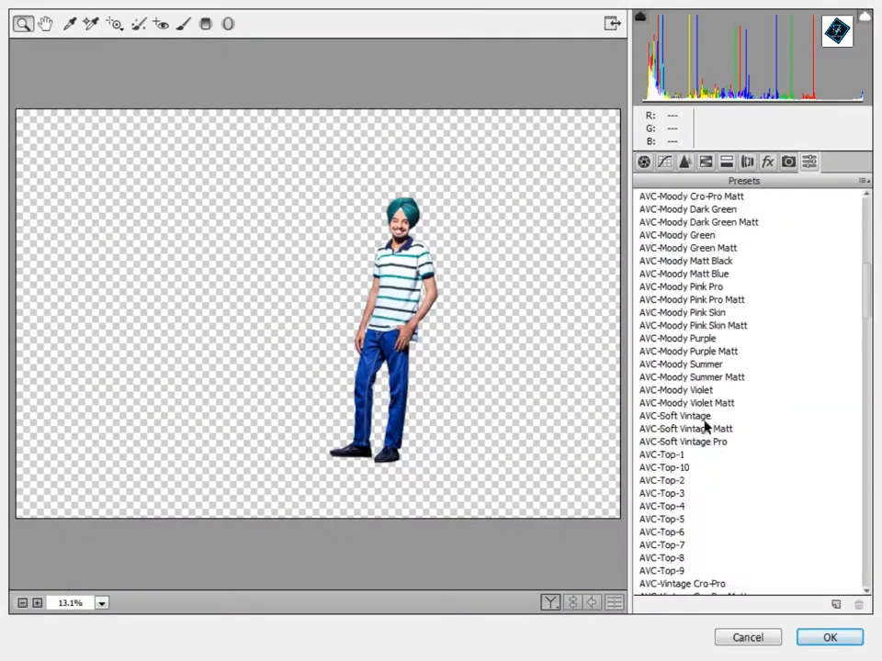
left_click(713, 439)
Step: Set the man's Whites to +19, Blacks to -28, Clarity to +46, Contrast to -13 and Saturation to -3
left_click(644, 162)
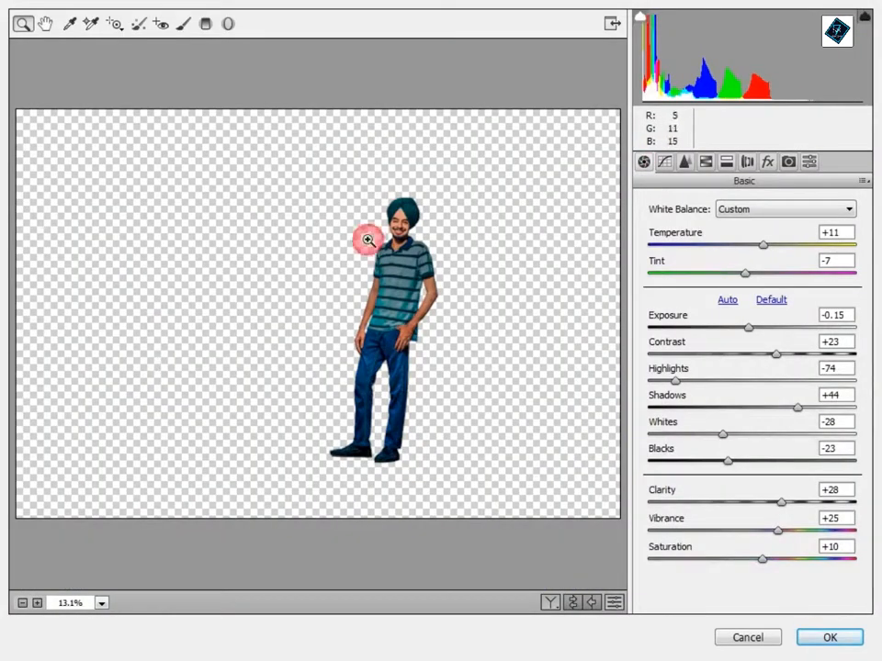
left_click(368, 240)
left_click(418, 236)
left_click_drag(277, 449, 336, 290)
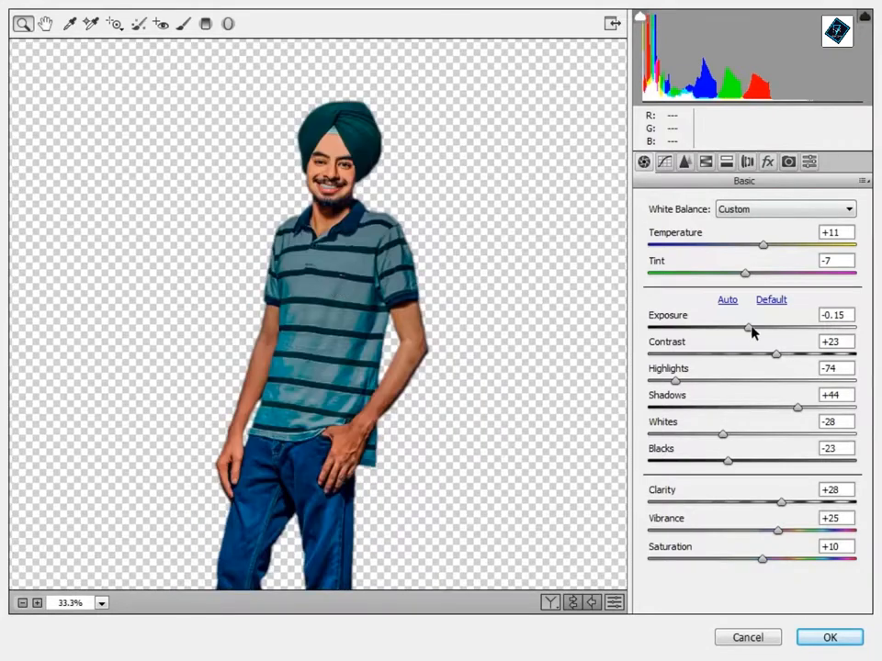
left_click_drag(726, 467, 754, 467)
left_click_drag(722, 435, 722, 465)
left_click_drag(781, 503, 803, 504)
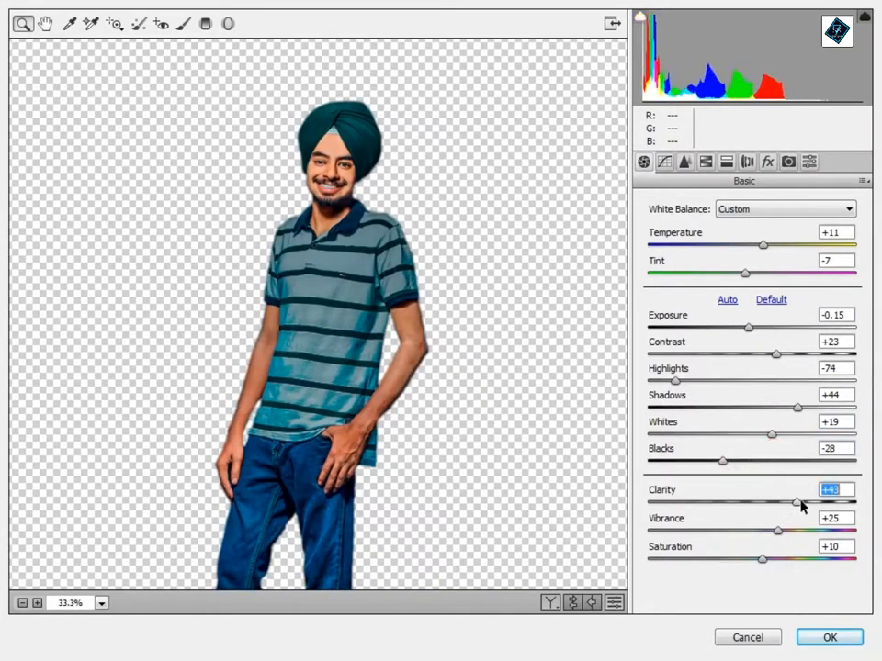
left_click_drag(775, 356, 738, 356)
mouse_move(762, 559)
left_mouse_down()
mouse_move(778, 562)
mouse_move(753, 561)
left_mouse_up()
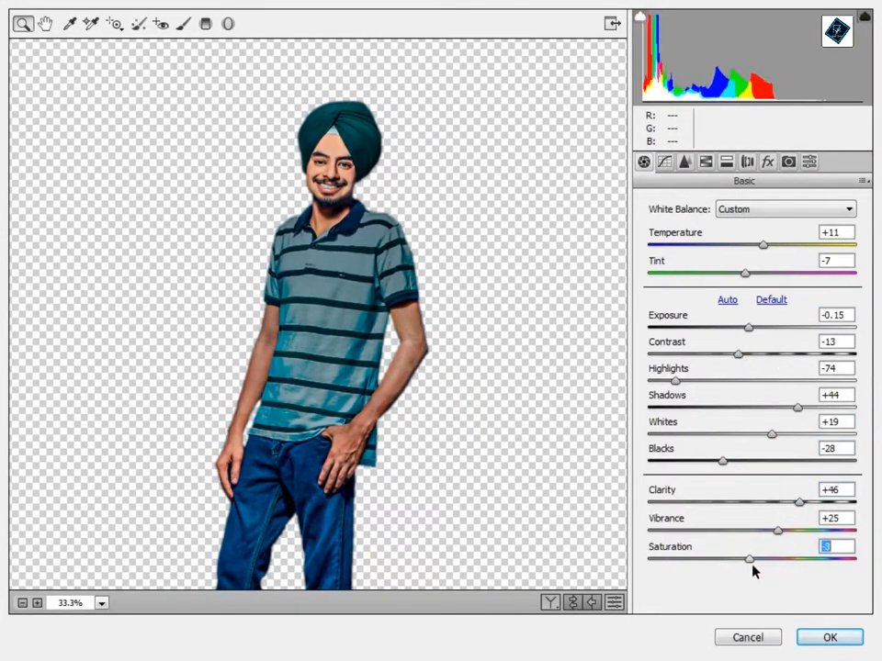
Step: Shift the man's hues to Oranges +43, Yellows -18, Greens +14, Aquas +21, Blues -59 and Purples -44, and apply the filter
left_click(706, 161)
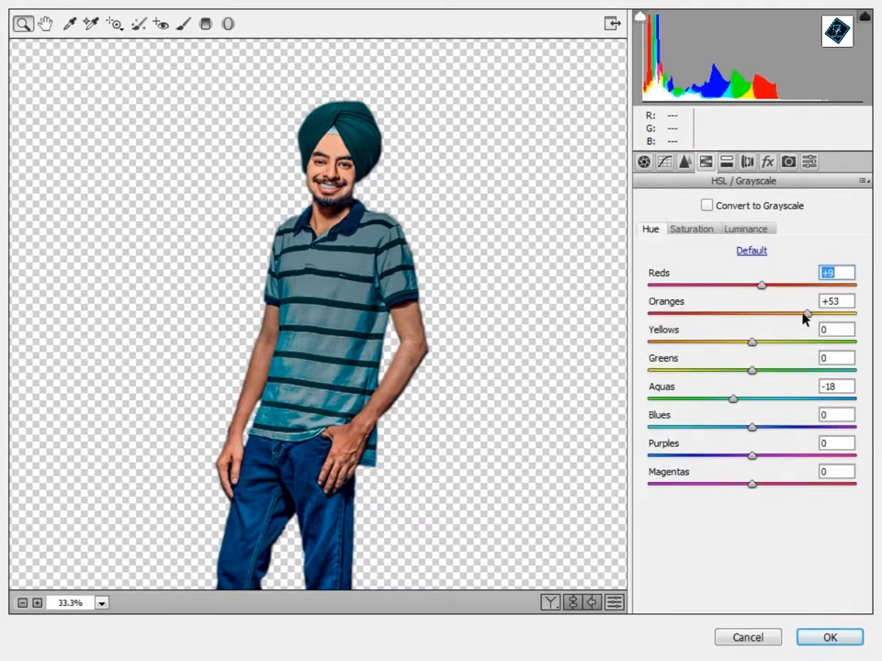
left_click_drag(782, 319, 796, 314)
left_click_drag(752, 342, 703, 343)
left_click_drag(735, 401, 691, 429)
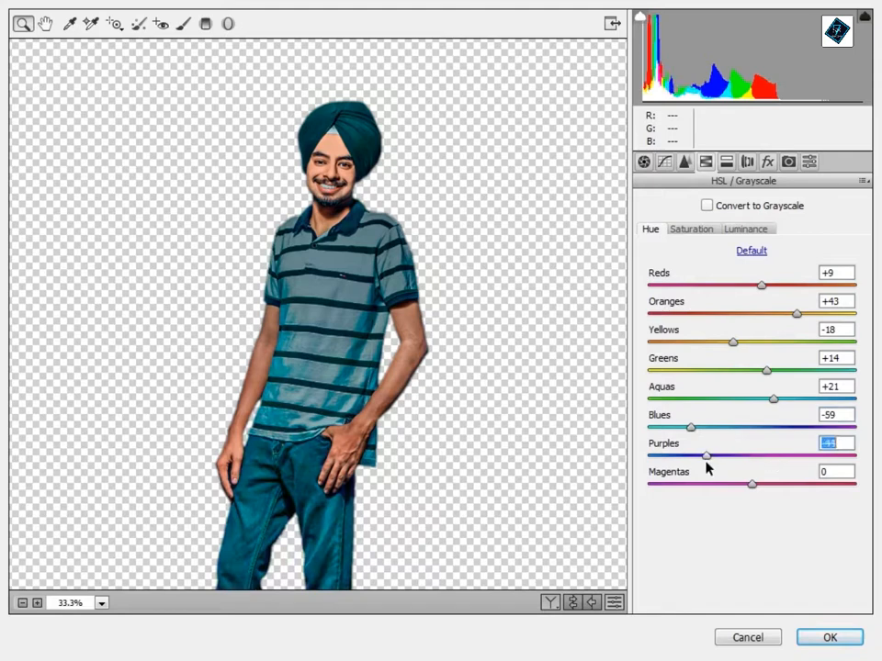
left_click(829, 637)
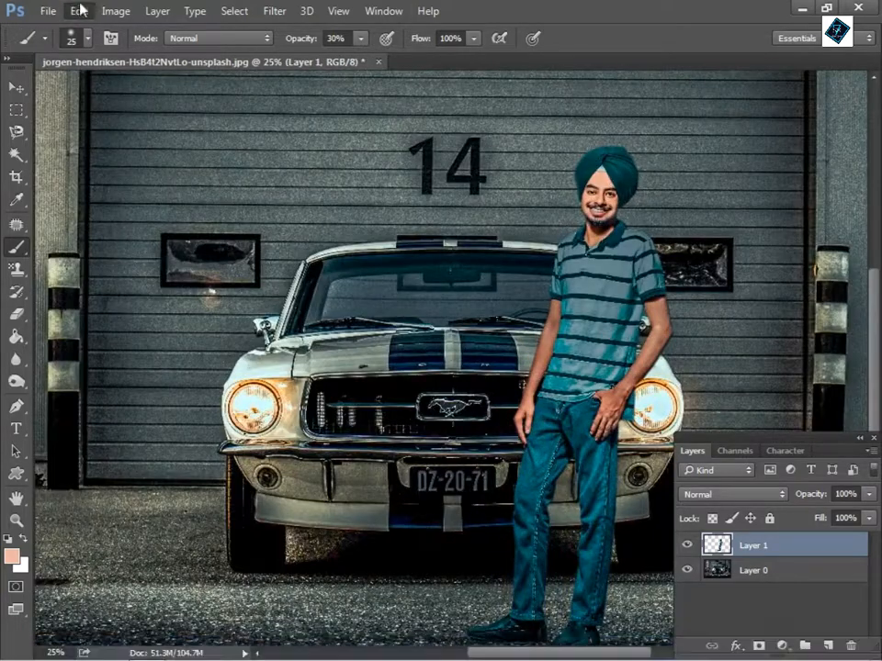
Step: Fade the Camera Raw effect on the man's layer and toggle the change off and on to compare
left_click(79, 10)
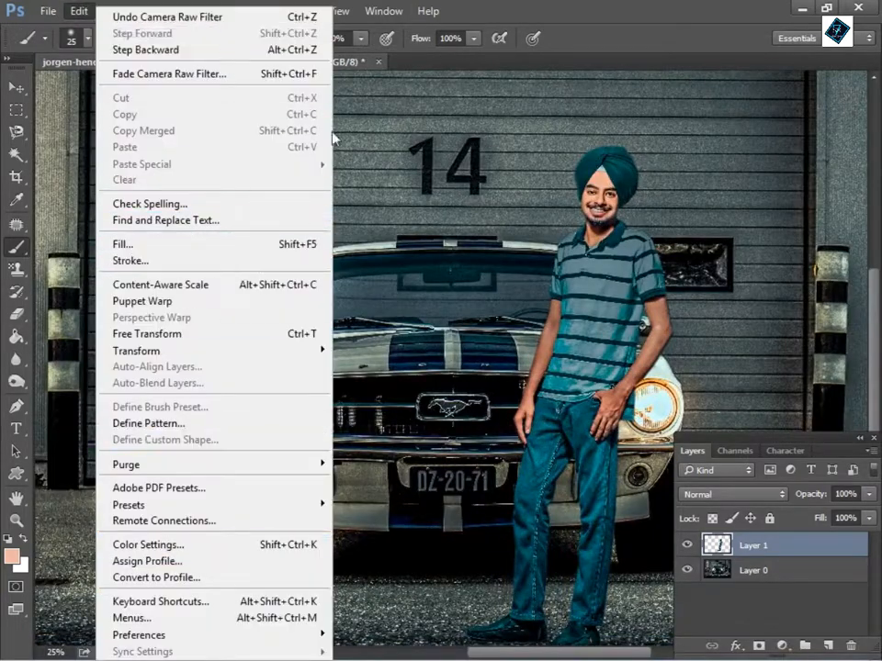
left_click(169, 73)
left_click_drag(444, 471, 467, 472)
left_click(575, 447)
key("ctrl+minus")
key("ctrl+plus")
key("ctrl+plus")
key("ctrl+z")
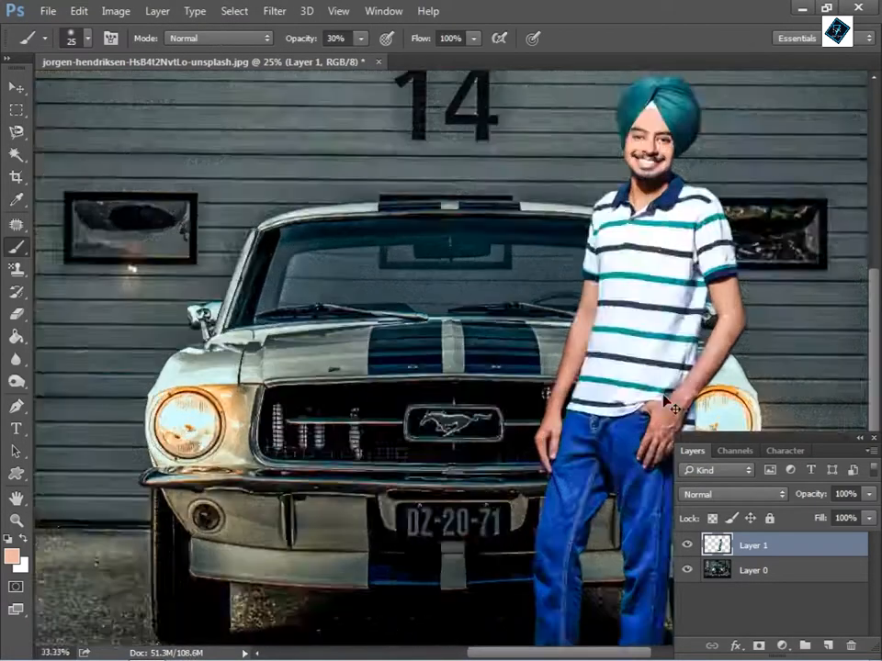
key("ctrl+z")
key("ctrl+minus")
key("ctrl+minus")
Step: Retouch the midtones of the man's clothing at 30% exposure with a 125 px brush
left_click_drag(16, 382, 73, 374)
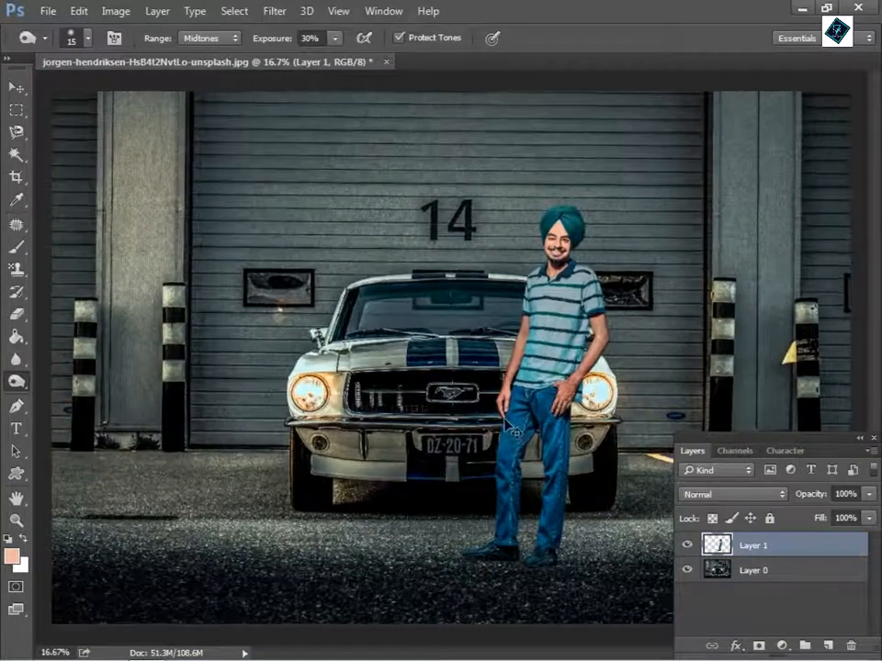
key("ctrl+plus")
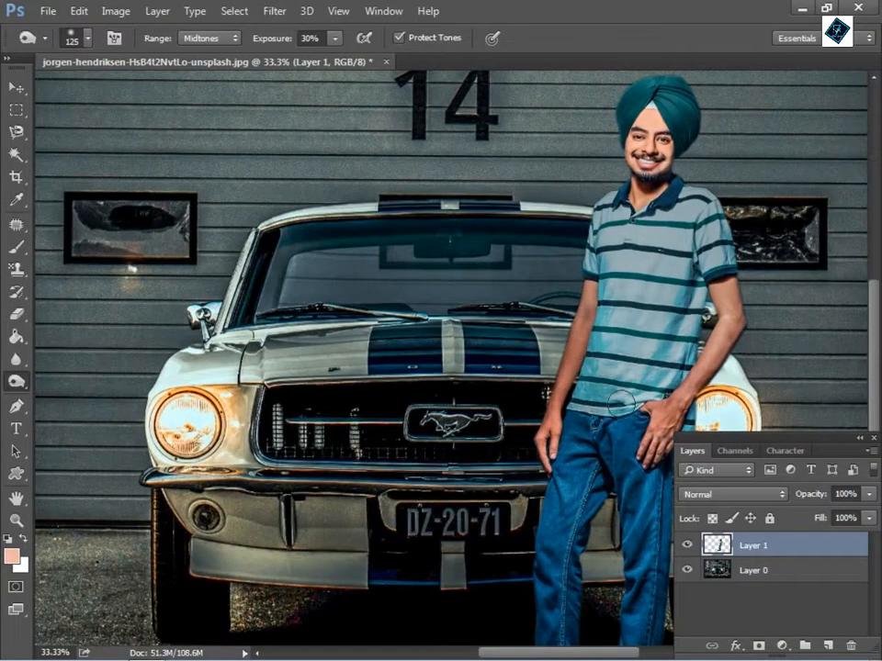
left_click_drag(538, 555, 538, 498)
left_click_drag(555, 584, 624, 340)
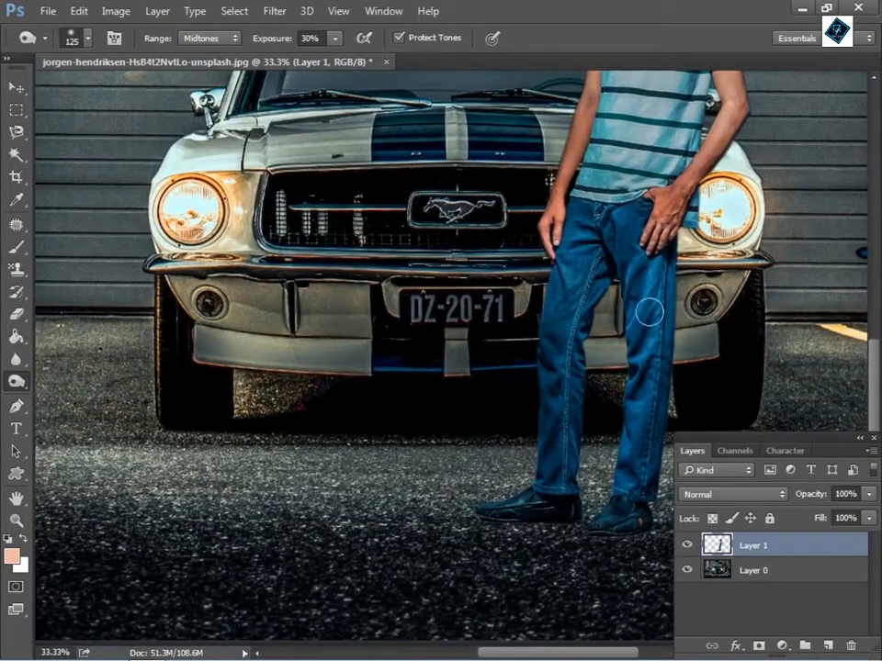
Step: Paint a soft black shadow on the ground under and beside the shoes with a 100 px brush at 30% opacity
left_click(17, 247)
left_click(12, 559)
left_click_drag(424, 189, 435, 366)
left_click(614, 135)
key("ctrl+plus")
mouse_move(669, 477)
left_mouse_down()
mouse_move(564, 405)
mouse_move(342, 203)
left_mouse_up()
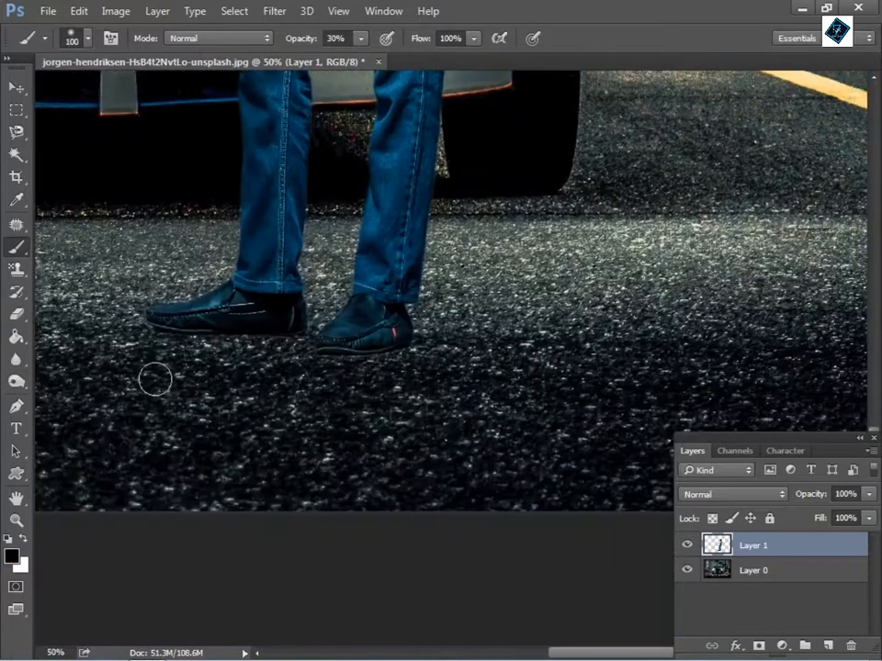
mouse_move(387, 364)
left_mouse_down()
mouse_move(478, 367)
mouse_move(588, 354)
left_mouse_up()
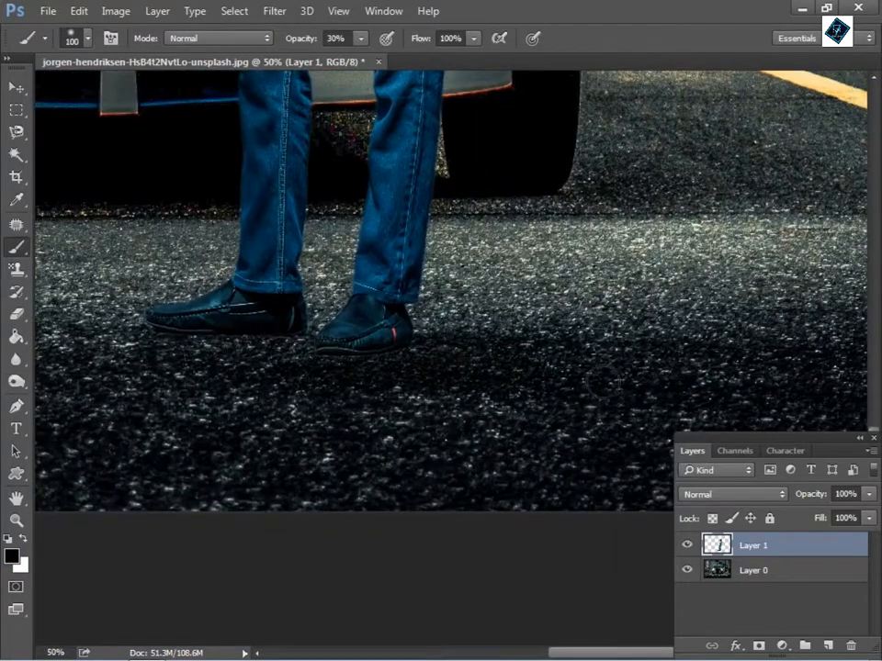
left_click(751, 566)
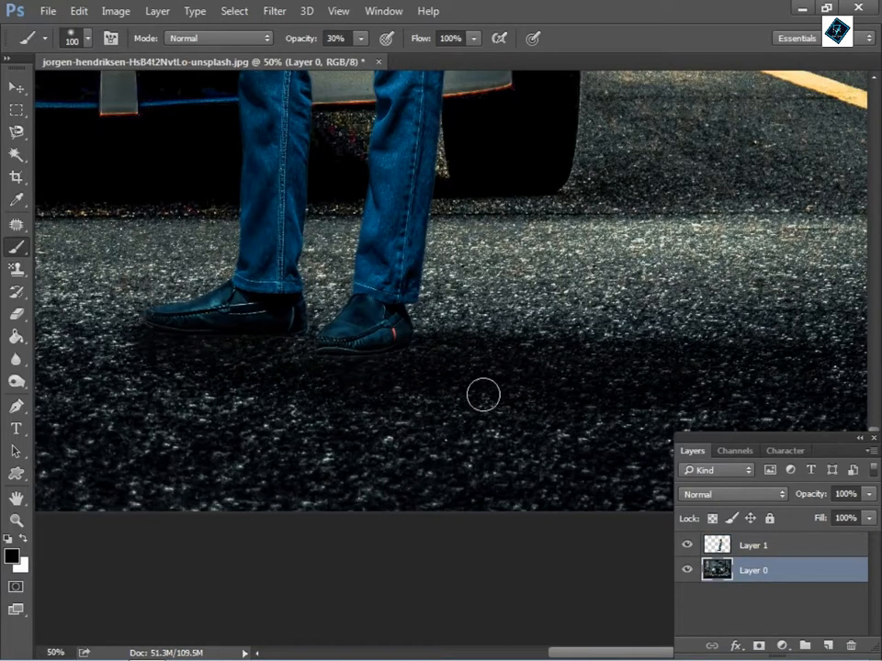
Step: Examine the painted ground shadow and the whole composite at several magnifications
key("ctrl+minus")
key("ctrl+minus")
key("ctrl+minus")
key("ctrl+plus")
key("ctrl+minus")
key("ctrl+minus")
key("ctrl+plus")
key("ctrl+plus")
key("ctrl+plus")
key("ctrl+minus")
key("ctrl+minus")
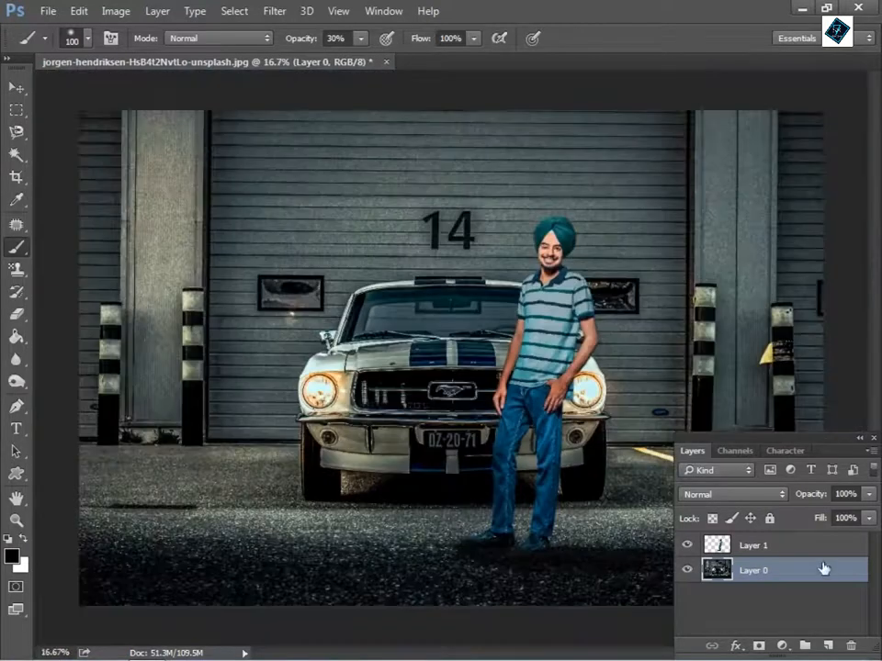
Step: Add an empty layer above the car background and choose a 2500 px smoke brush with white as the foreground colour
key("ctrl+shift+n")
key("Return")
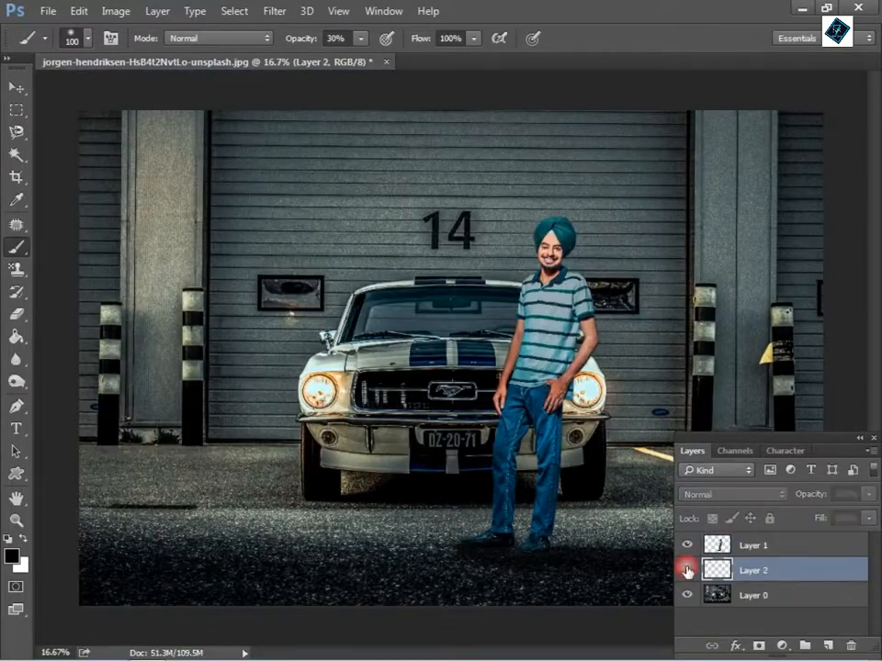
right_click(321, 256)
mouse_move(524, 410)
left_mouse_down()
mouse_move(528, 496)
mouse_move(530, 473)
left_mouse_up()
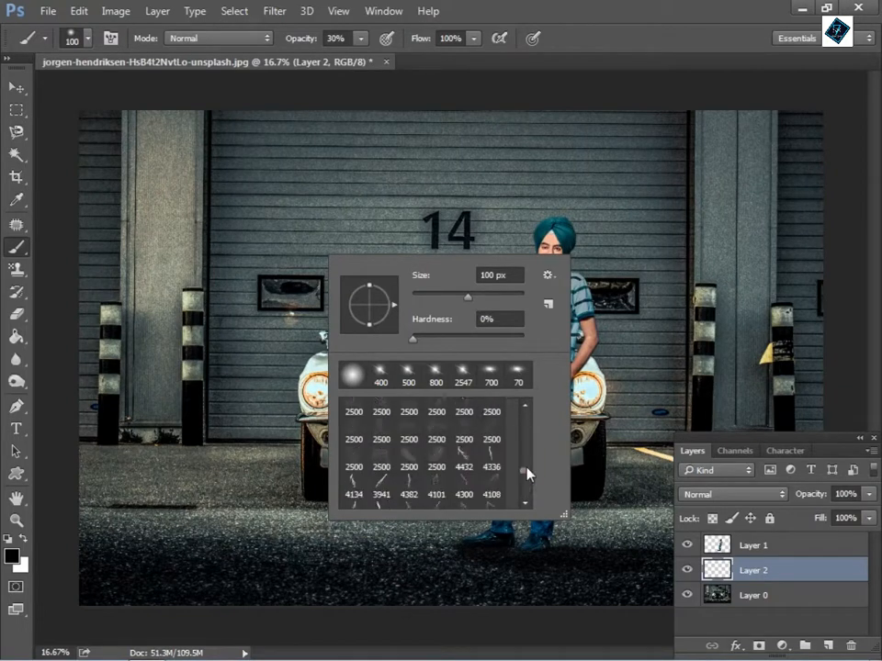
left_click(453, 438)
left_click_drag(523, 473, 527, 465)
left_click(471, 437)
left_click(25, 538)
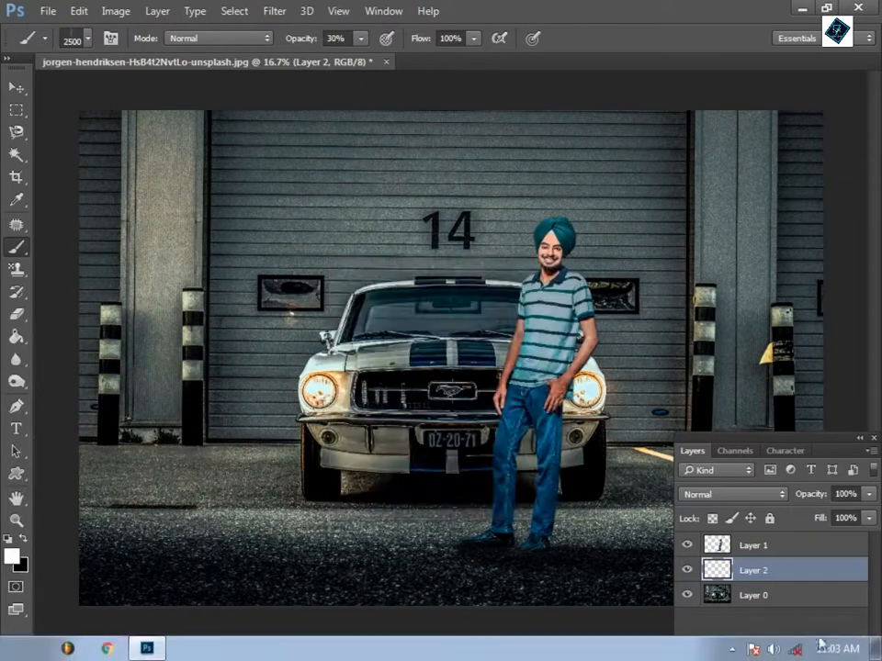
Step: Stamp white smoke at 30% opacity over the garage door, pillars and ground around the car, and dock the Layers panel again
right_click(361, 287)
key("Return")
left_click(267, 275)
left_click(147, 157)
left_click(118, 551)
right_click(528, 238)
double_click(617, 460)
left_click_drag(751, 494, 798, 484)
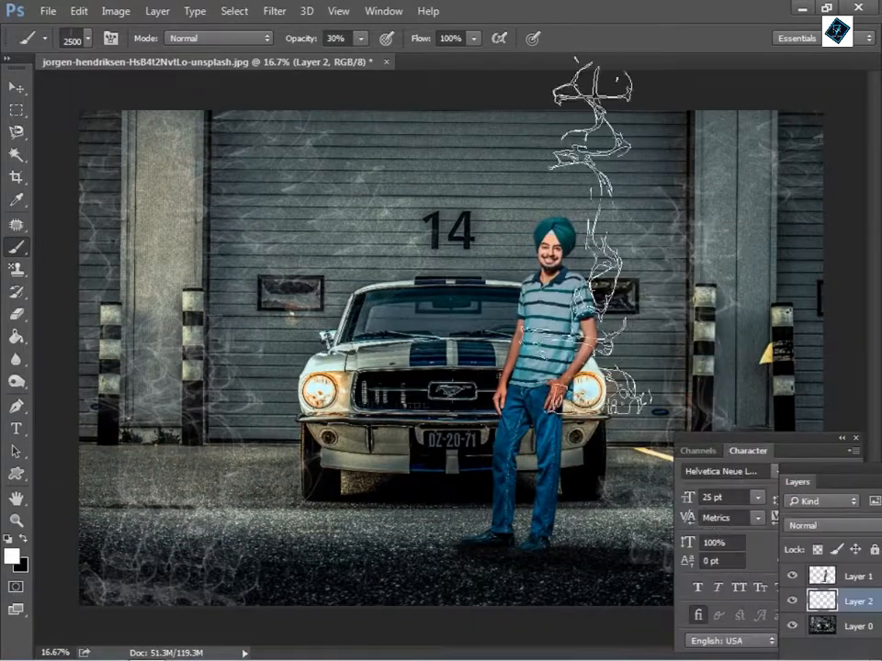
left_click(689, 391)
left_click(388, 73)
left_click(418, 597)
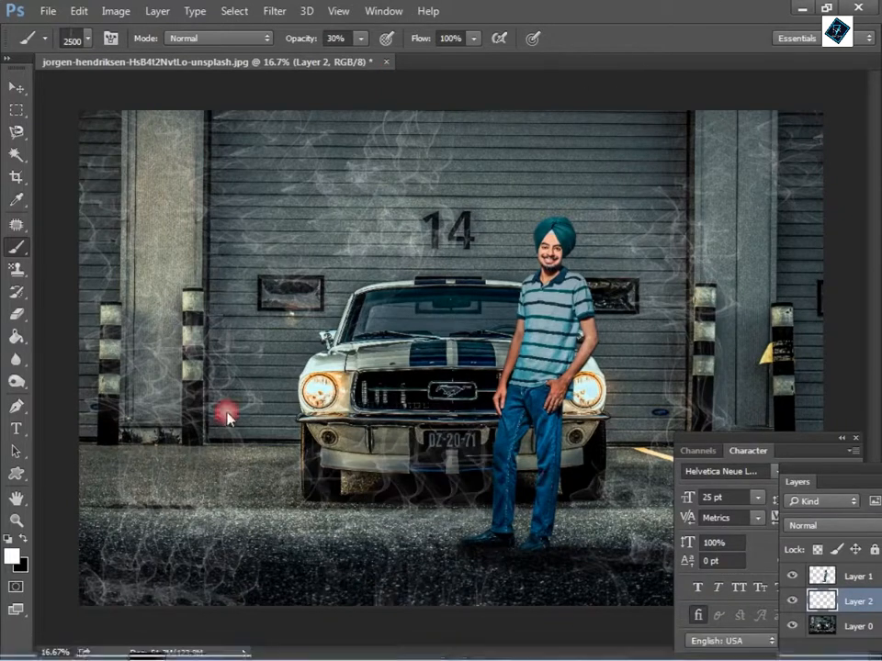
mouse_move(851, 487)
left_mouse_down()
mouse_move(754, 474)
mouse_move(791, 452)
left_mouse_up()
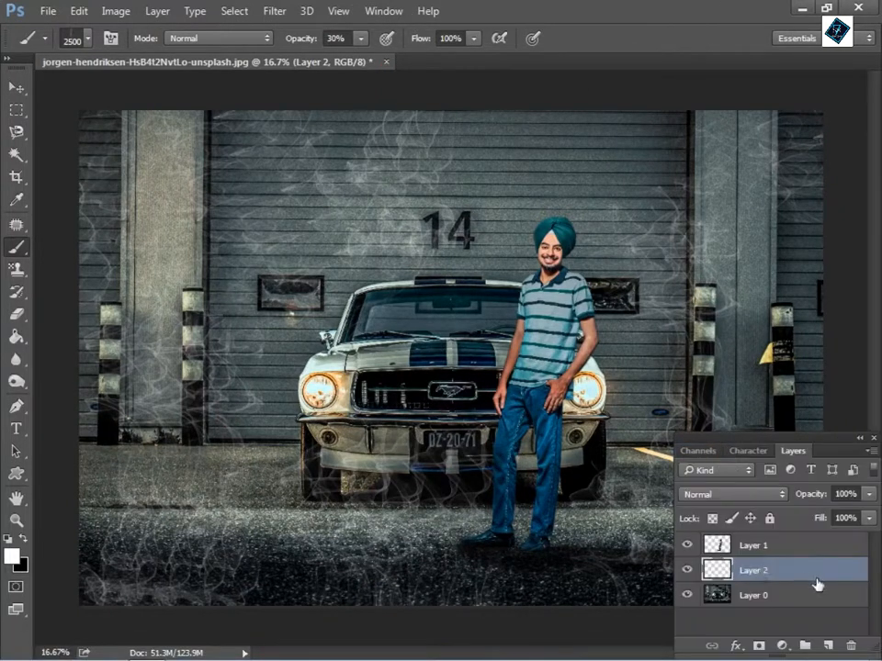
Step: Lower the smoke layer's opacity to 45% and erase the smoke over the front of the car
left_click(868, 494)
left_click_drag(868, 522, 831, 524)
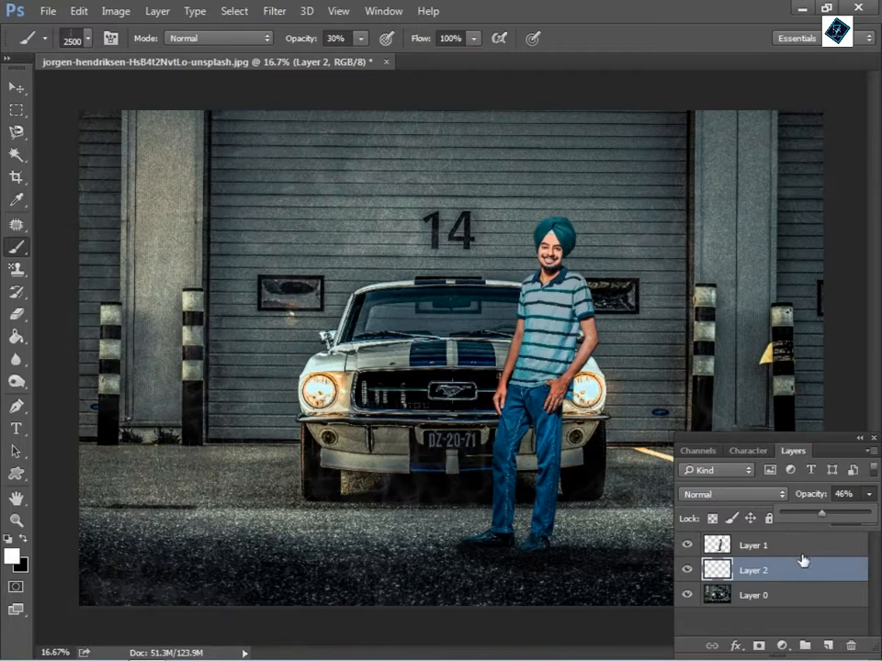
key("e")
key("bracketright")
left_click_drag(474, 453, 519, 456)
left_click(17, 86)
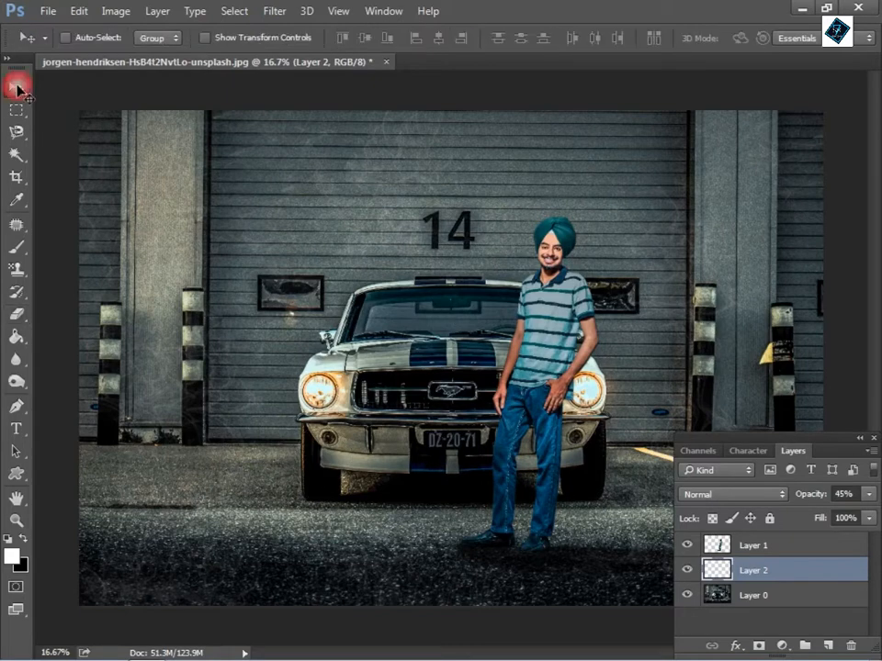
Step: Retouch the midtones of the man's upper body and hand on his layer at 30% exposure with a 150 px brush
scroll(442, 290, "down", 1)
scroll(442, 290, "up", 4)
scroll(442, 290, "down", 1)
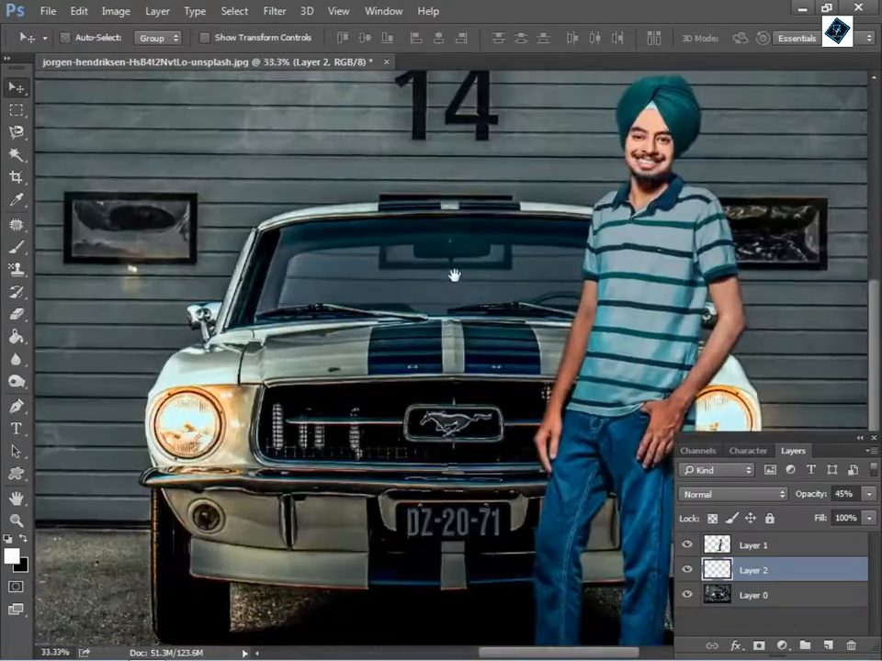
left_click_drag(453, 275, 343, 263)
scroll(342, 262, "up", 2)
left_click(17, 384)
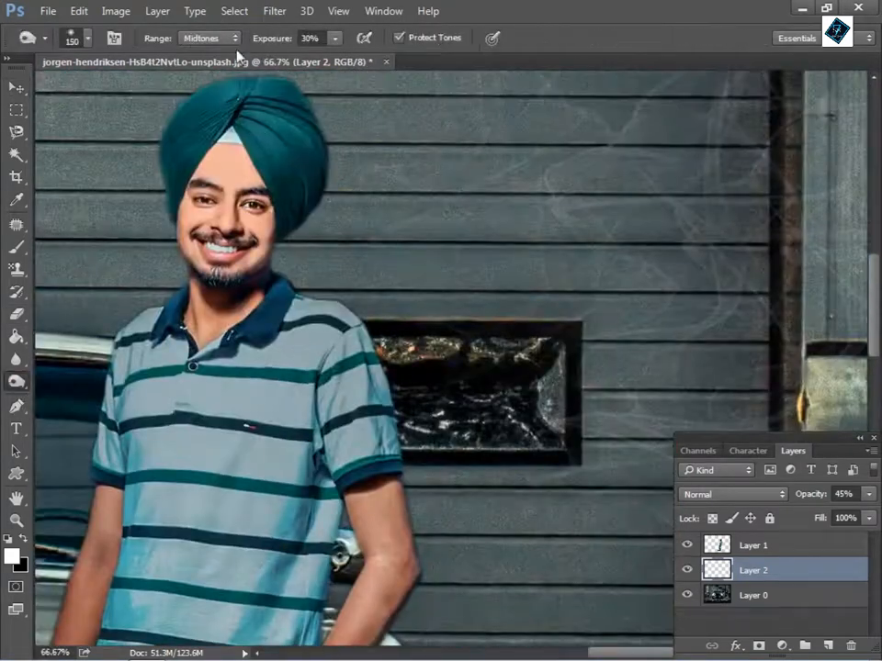
key("alt+bracketright")
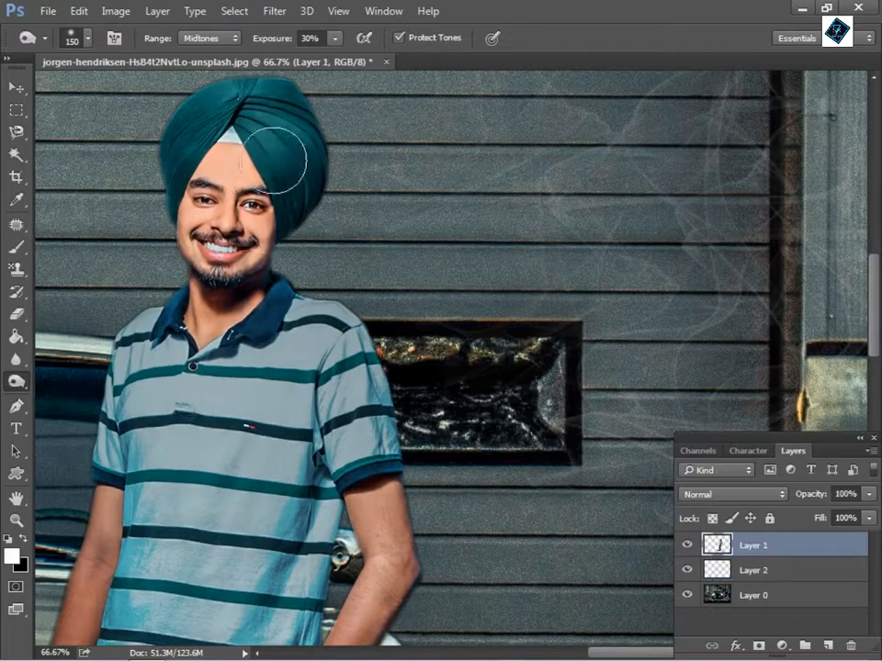
left_click_drag(354, 478, 363, 207)
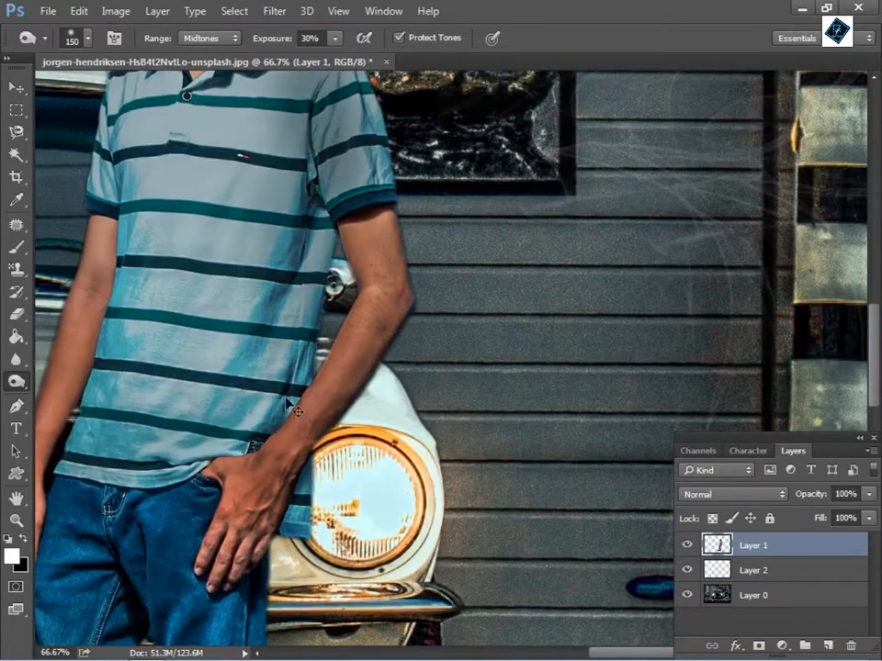
left_click_drag(258, 529, 272, 422)
scroll(272, 423, "down", 6)
key("ctrl+minus")
key("ctrl+minus")
key("ctrl+minus")
key("ctrl+minus")
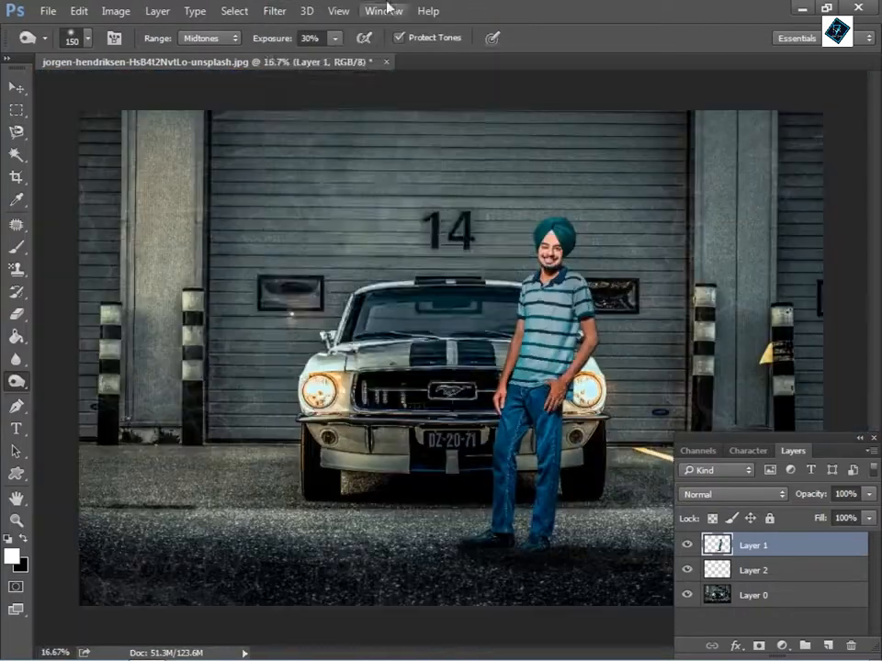
Step: Raise the Whites of the man's layer slightly with the Camera Raw filter and apply it
left_click(275, 10)
left_click(403, 145)
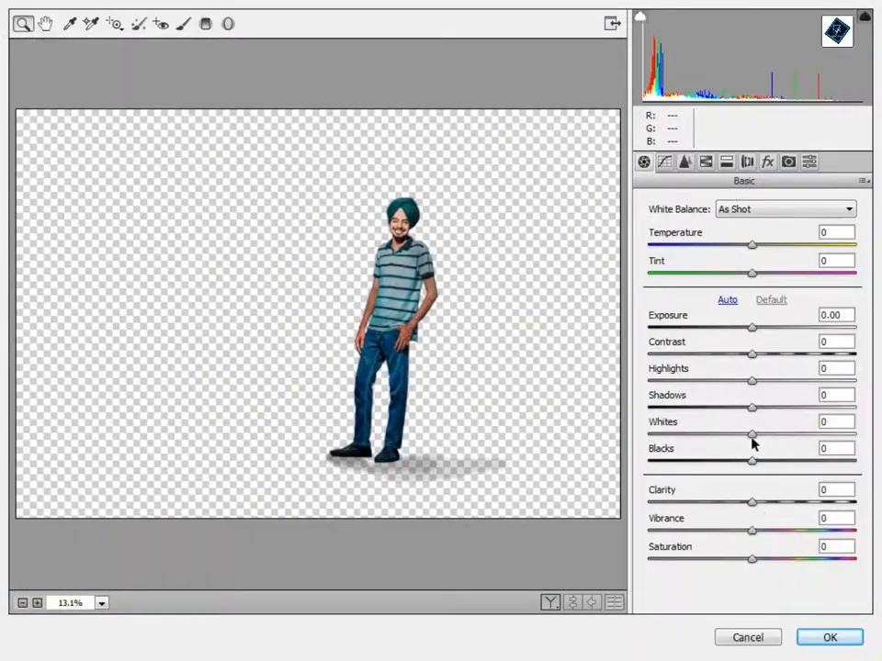
left_click_drag(751, 441, 770, 441)
left_click(829, 638)
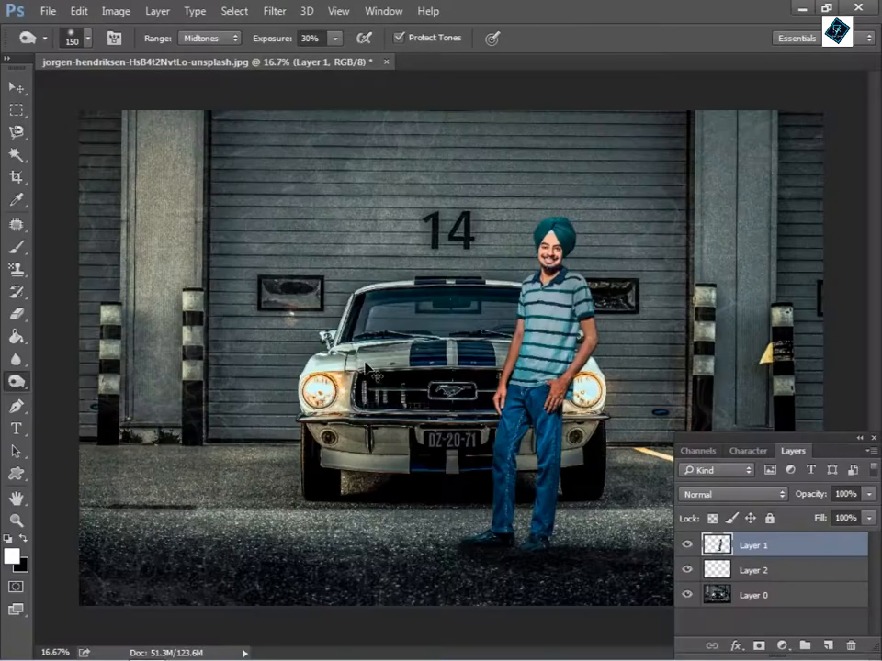
Step: Merge the visible layers and, in the Camera Raw filter, set Exposure to +0.20 and Contrast to +4 and raise Clarity
key("ctrl+shift+e")
left_click(275, 10)
left_click(335, 110)
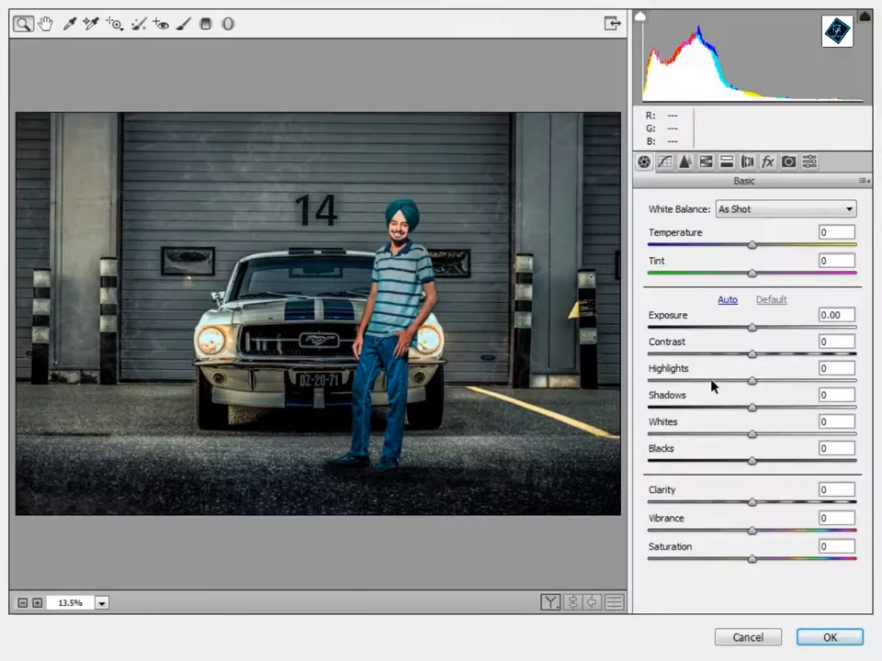
left_click_drag(751, 328, 764, 358)
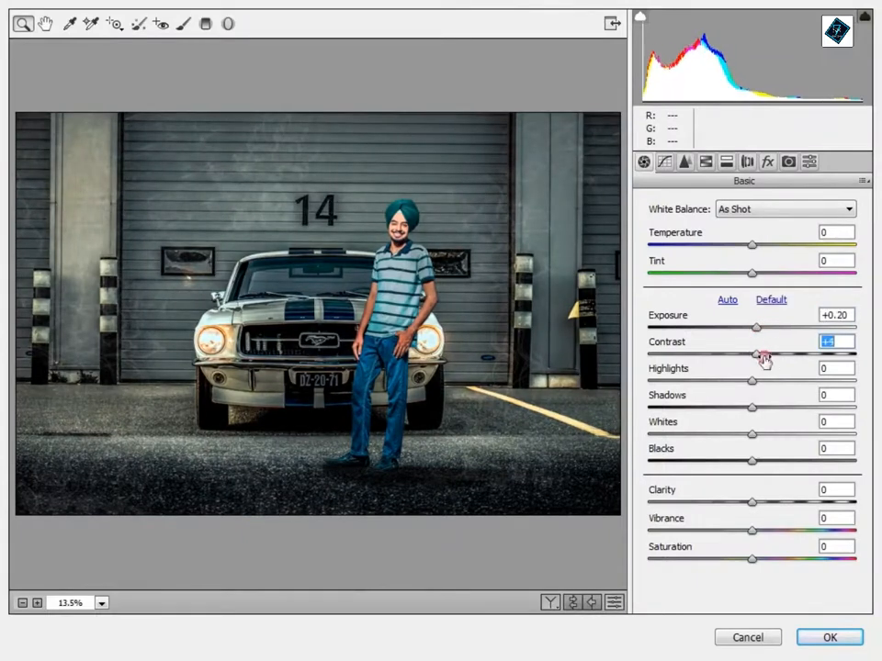
left_click_drag(752, 503, 785, 520)
Step: Try the AVC-Soft Vintage Matt and AVC-Soft Vintage presets on the merged picture
left_click(808, 162)
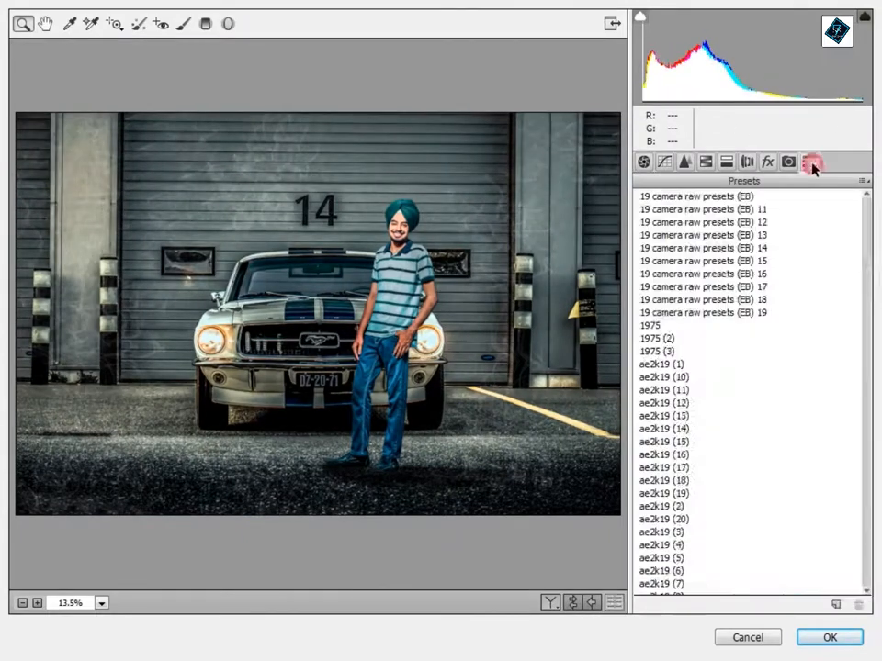
scroll(726, 478, "down", 10)
left_click(699, 391)
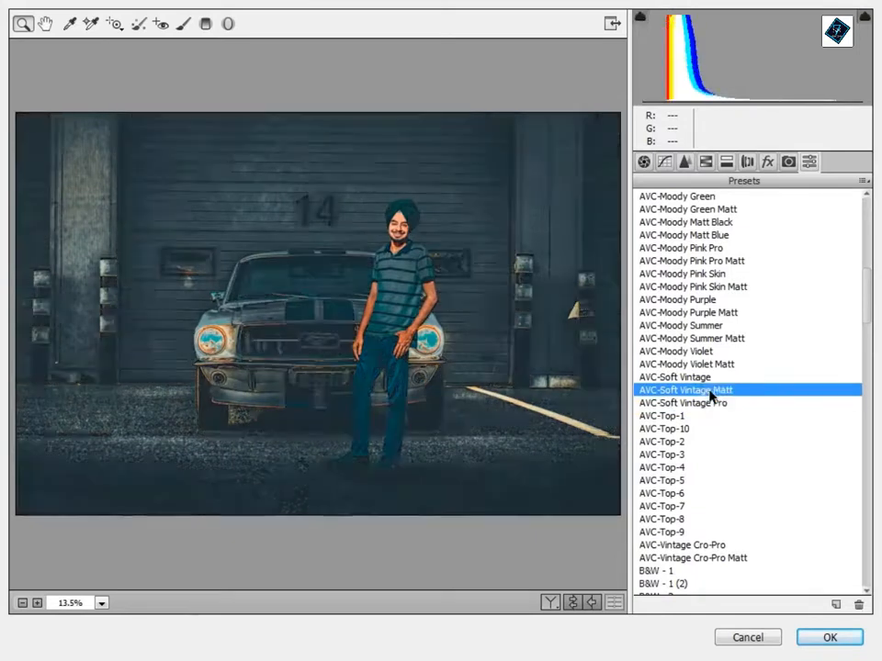
left_click(715, 376)
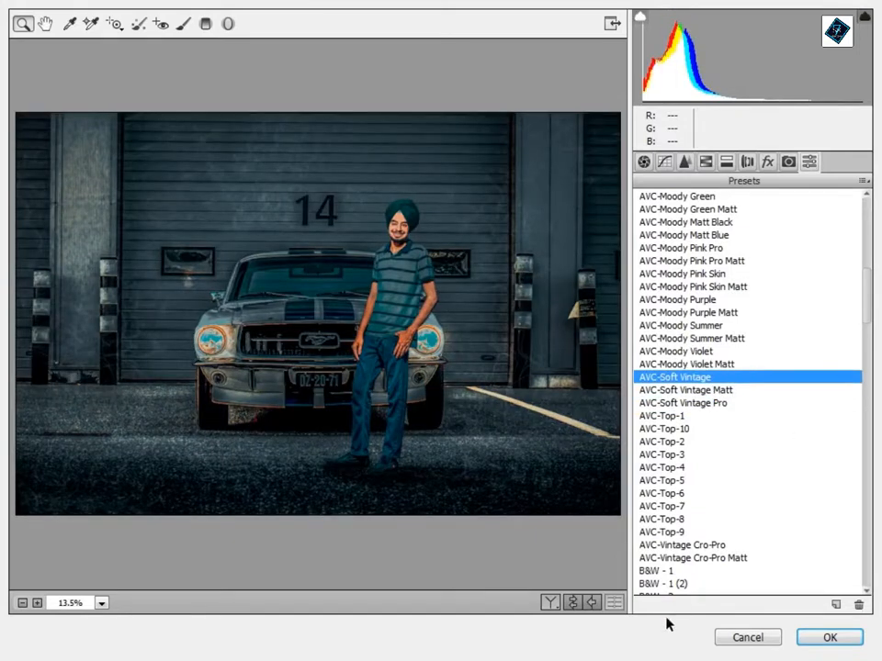
left_click(679, 338)
Step: Load a saved Camera Raw settings file onto the merged picture in place of the preset
left_click(862, 181)
left_click(739, 350)
left_click(334, 227)
double_click(334, 227)
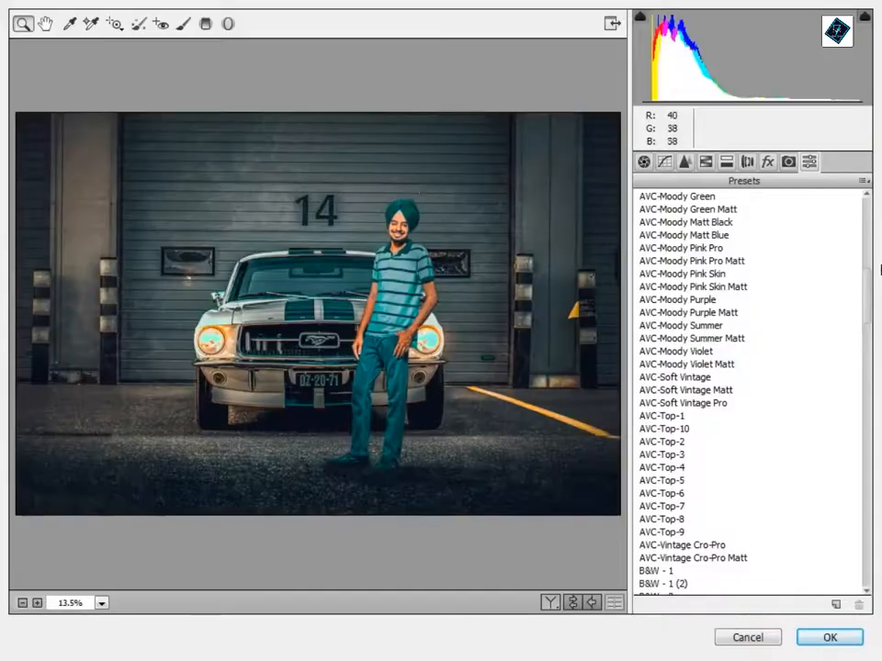
Step: Set the basic tones to Exposure +0.25, Contrast -20, Highlights +11, Shadows +13, Whites +29, Blacks +16 and Clarity +61
left_click(644, 162)
left_click(785, 504)
mouse_move(758, 328)
left_mouse_down()
mouse_move(749, 331)
mouse_move(762, 331)
left_mouse_up()
left_click(755, 355)
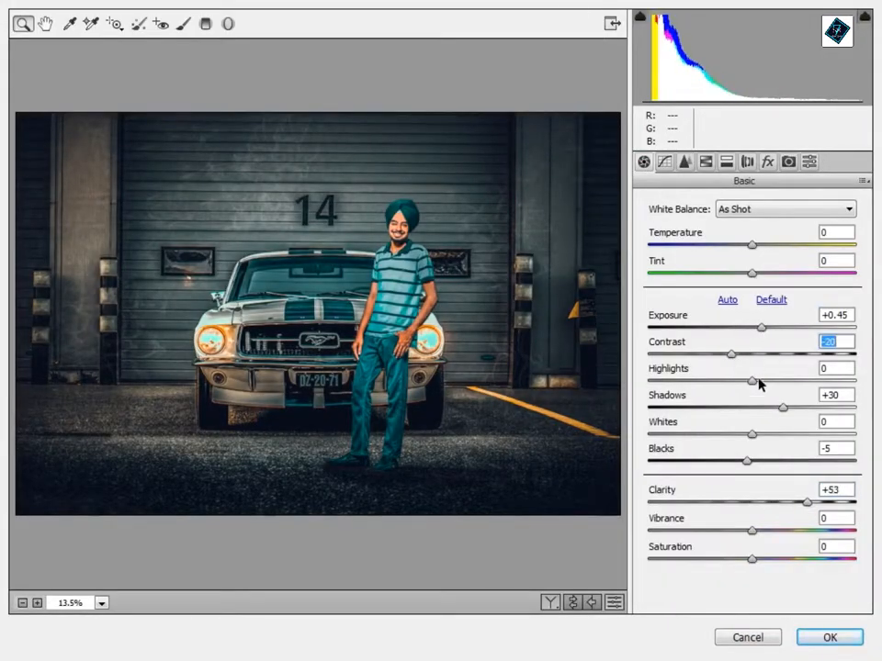
left_click(763, 380)
left_click(765, 407)
left_click(782, 433)
left_click(768, 460)
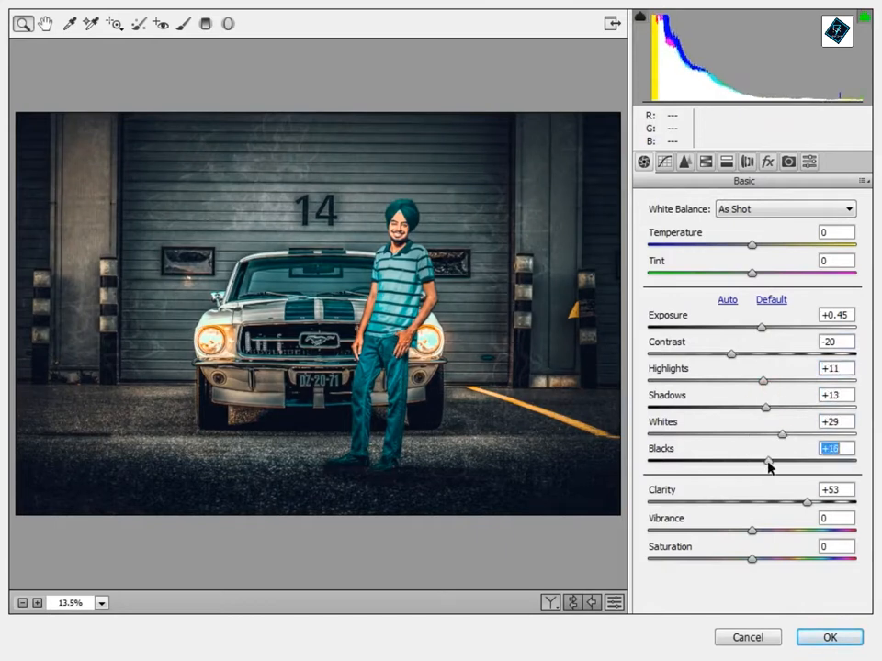
left_click(756, 328)
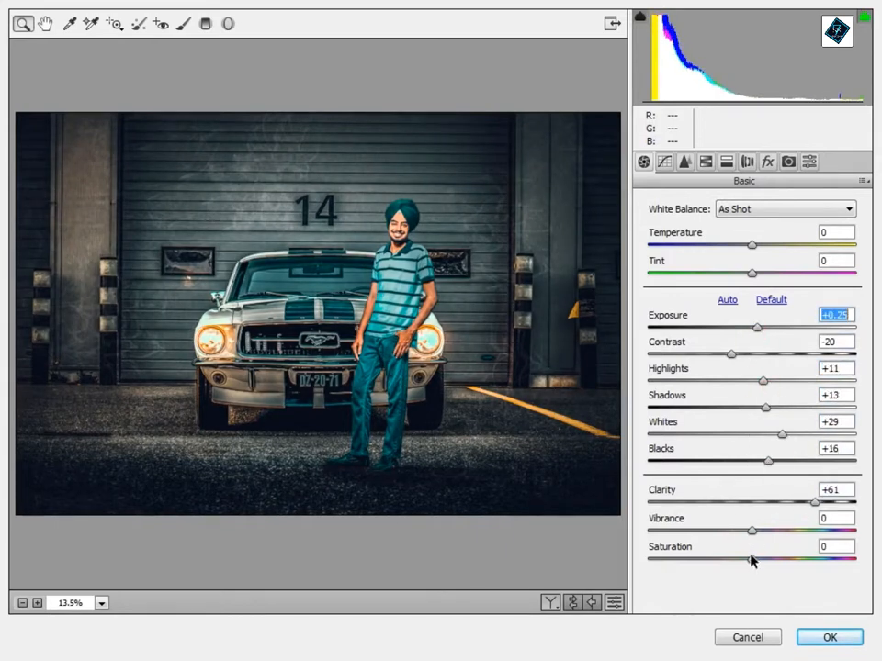
Step: Set the hues to Reds -23, Oranges +2, Yellows -14, Greens +19, Aquas +32 and Blues -46, and apply the Camera Raw filter
left_click(706, 162)
left_click(741, 285)
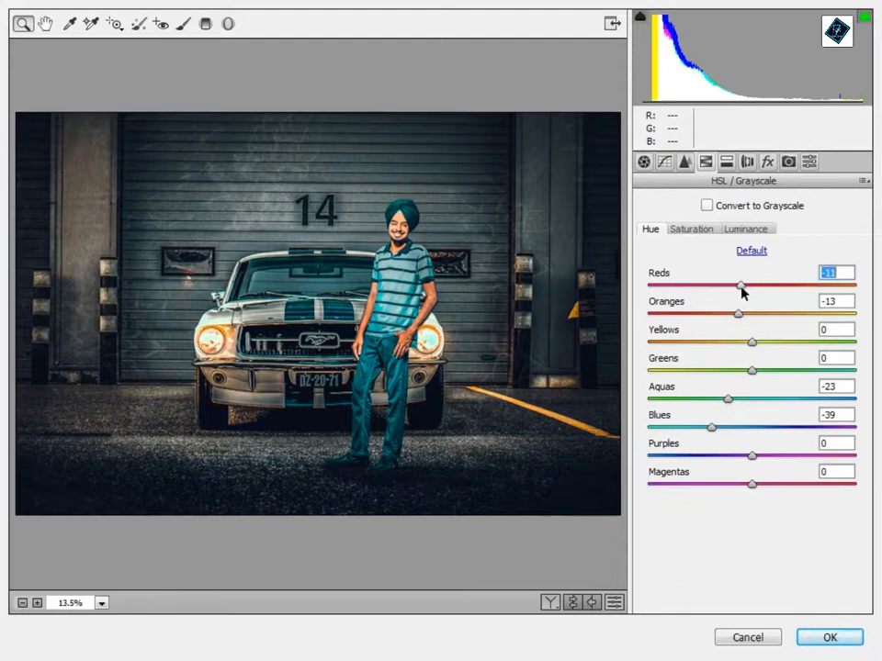
left_click(754, 313)
left_click_drag(780, 372, 772, 372)
left_click(771, 400)
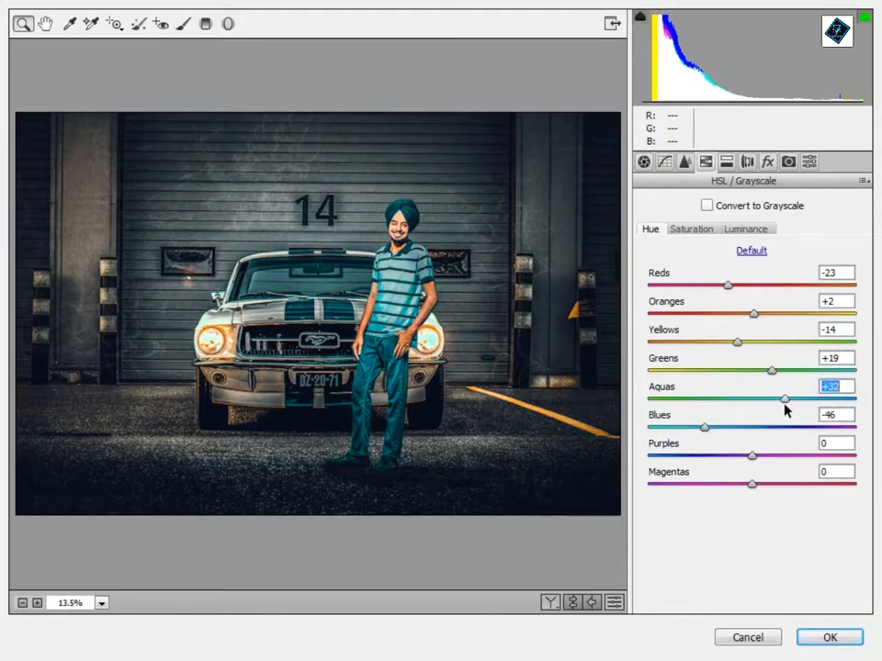
left_click(822, 636)
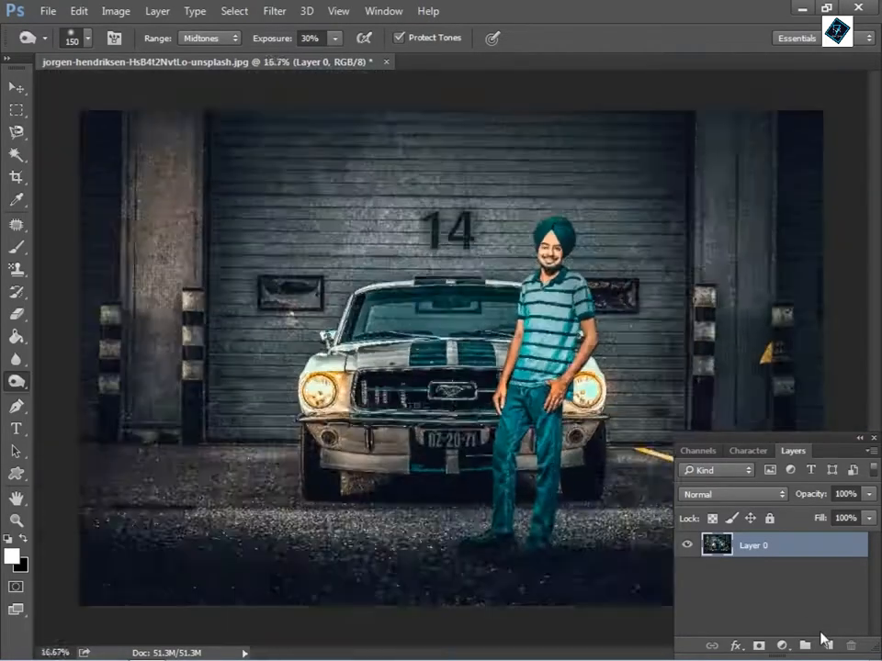
Step: Examine the graded picture up close and as a whole to check the final result
key("ctrl+plus")
key("ctrl+plus")
key("ctrl+plus")
key("ctrl+plus")
scroll(622, 386, "up", 5)
key("ctrl+minus")
key("ctrl+minus")
key("ctrl+minus")
key("ctrl+minus")
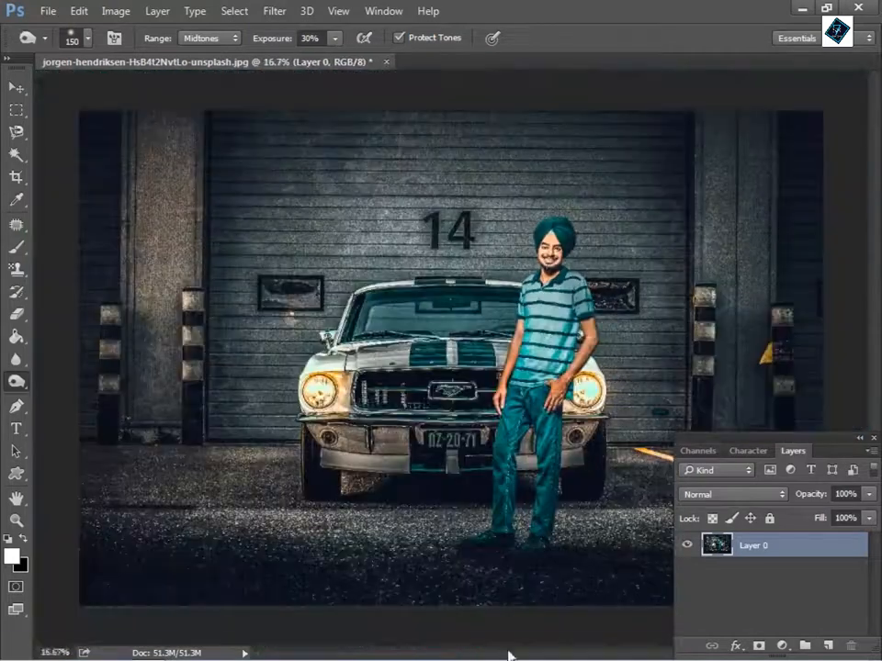